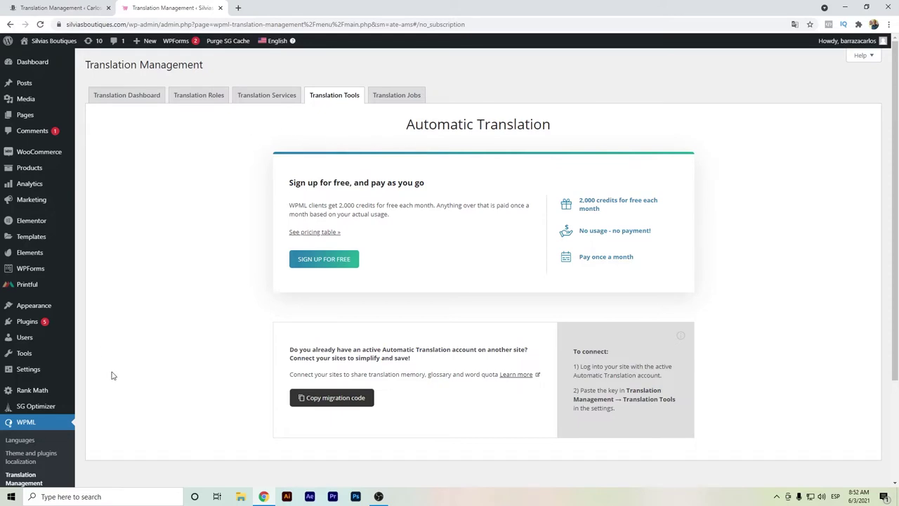
Step: Start the free automatic translation sign-up and review its billing form ($0.00 total, next invoice Jul 01, 2021)
scroll(62, 458, "down", 1)
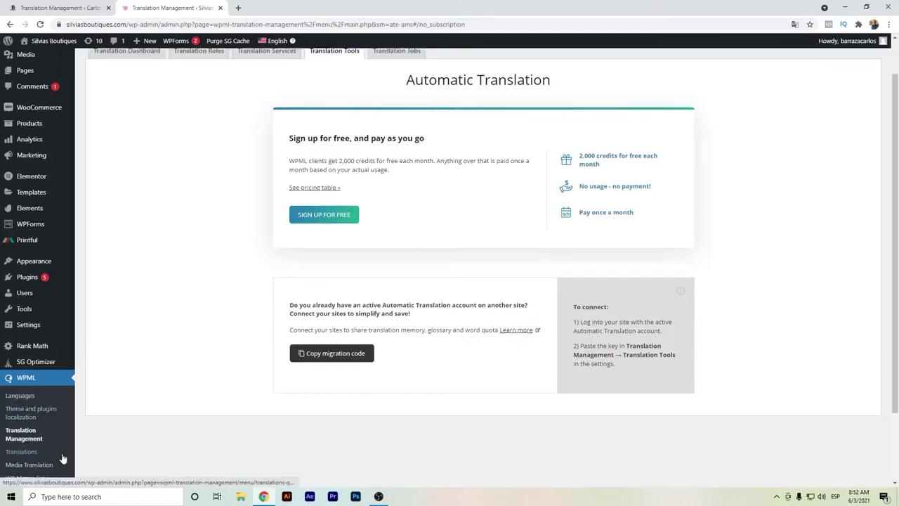
scroll(108, 415, "up", 1)
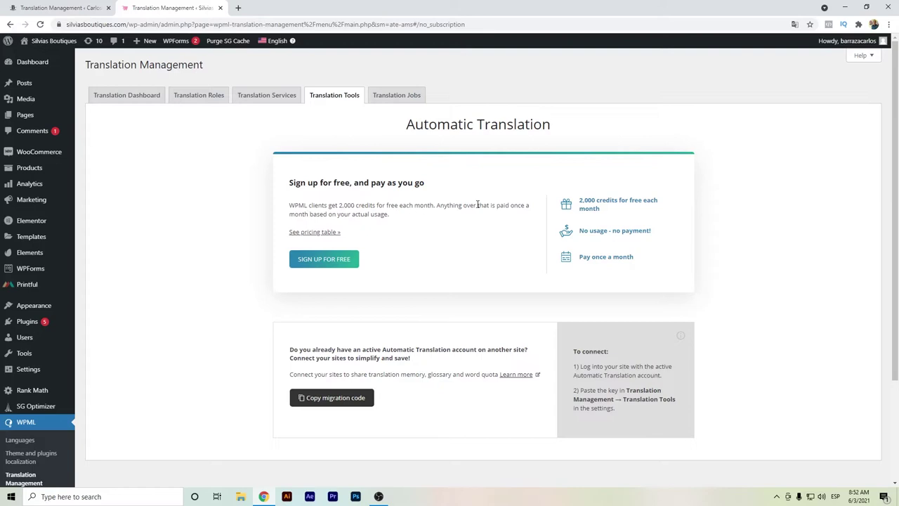
left_click(352, 258)
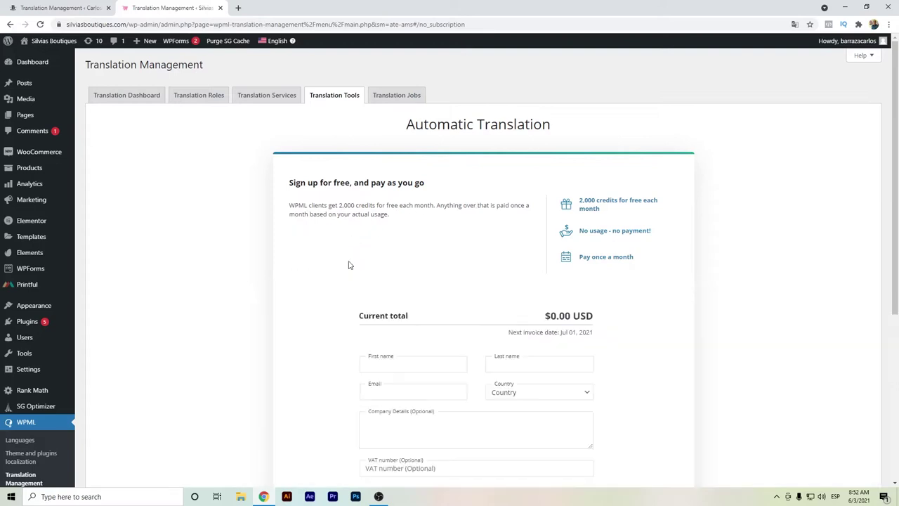
scroll(407, 210, "down", 2)
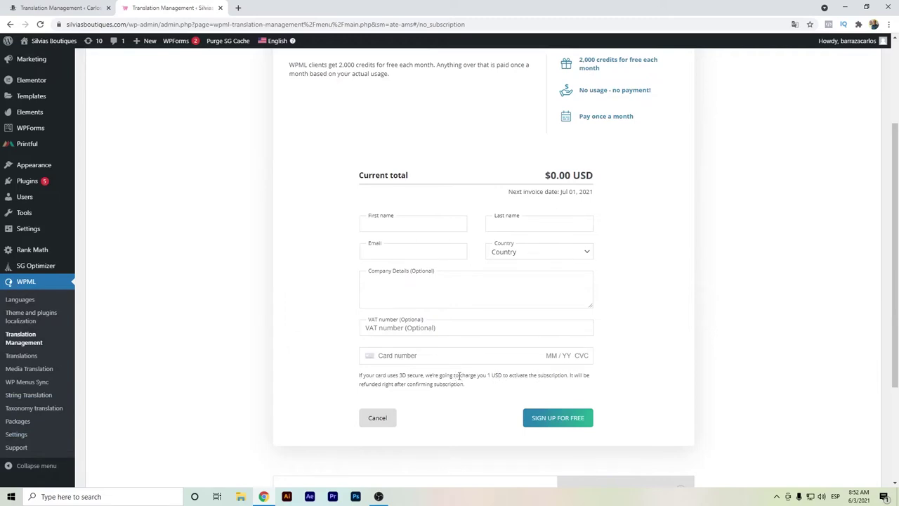
scroll(449, 364, "down", 2)
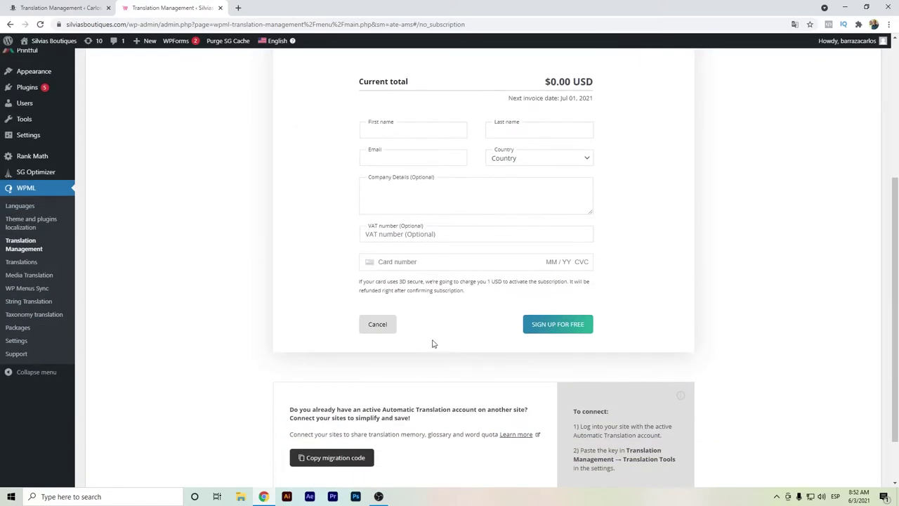
scroll(423, 307, "down", 1)
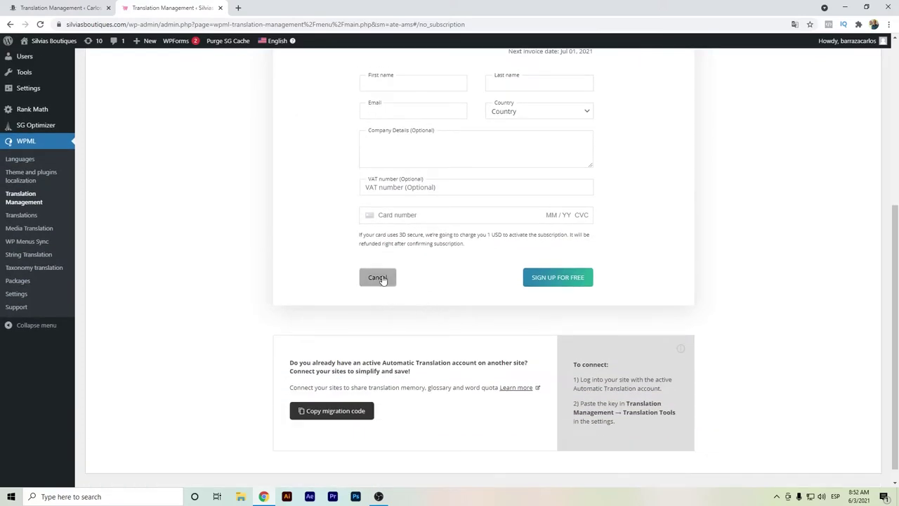
scroll(394, 281, "up", 5)
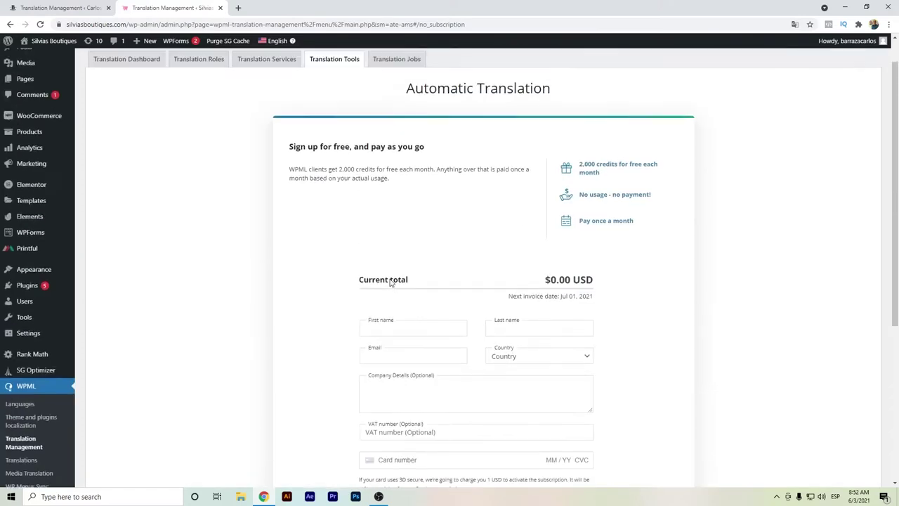
scroll(391, 283, "down", 2)
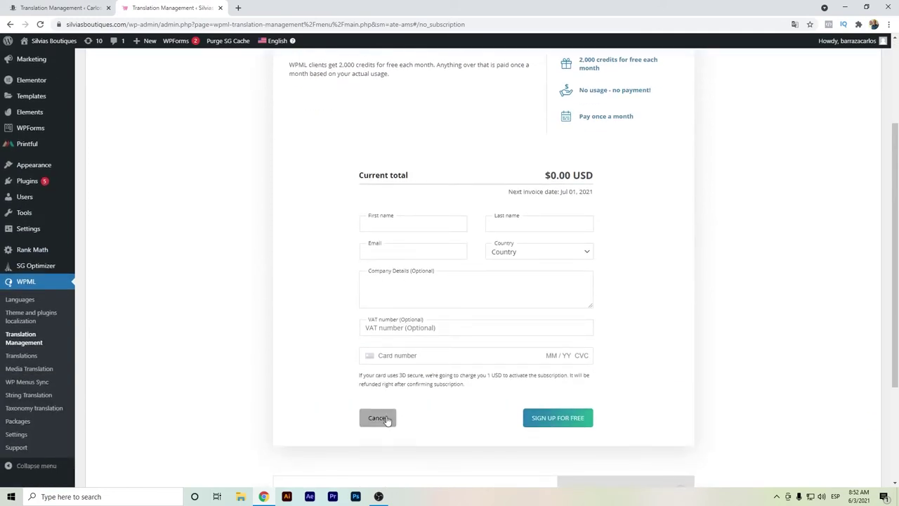
scroll(307, 333, "up", 2)
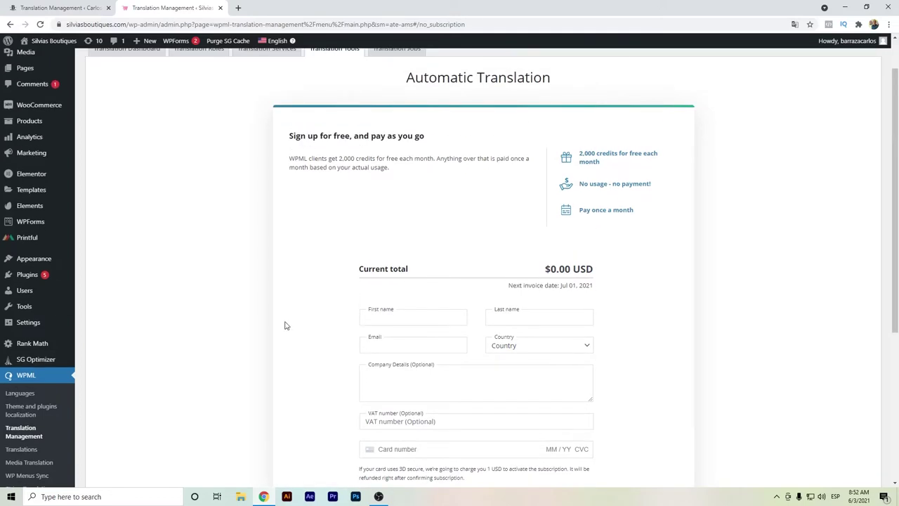
left_click(82, 6)
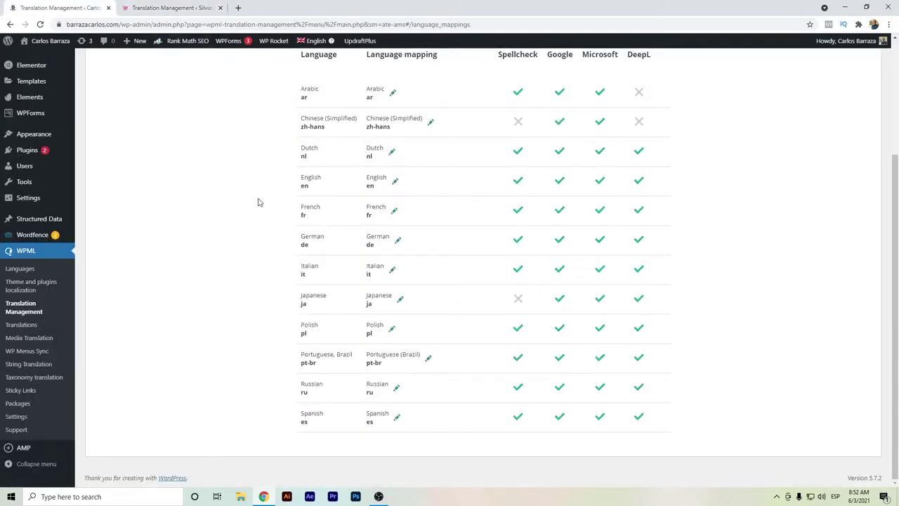
scroll(261, 199, "up", 3)
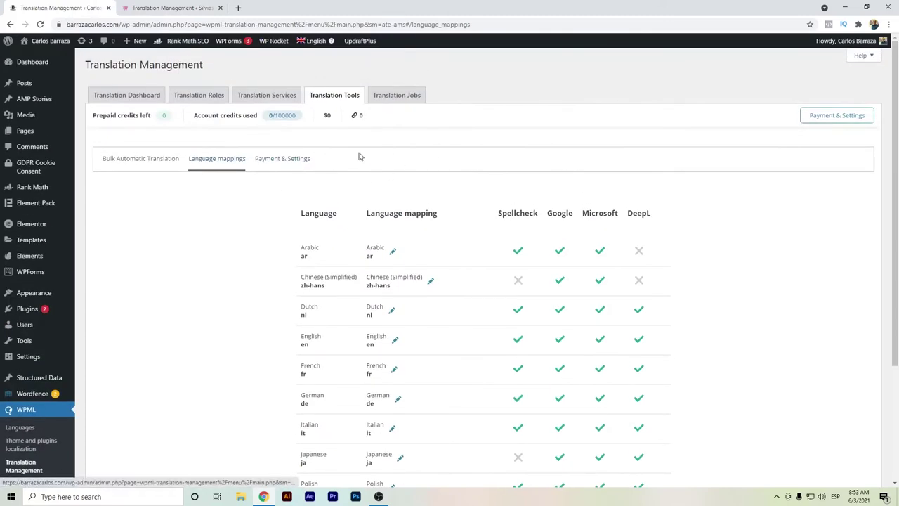
scroll(359, 156, "down", 1)
scroll(359, 156, "down", 1)
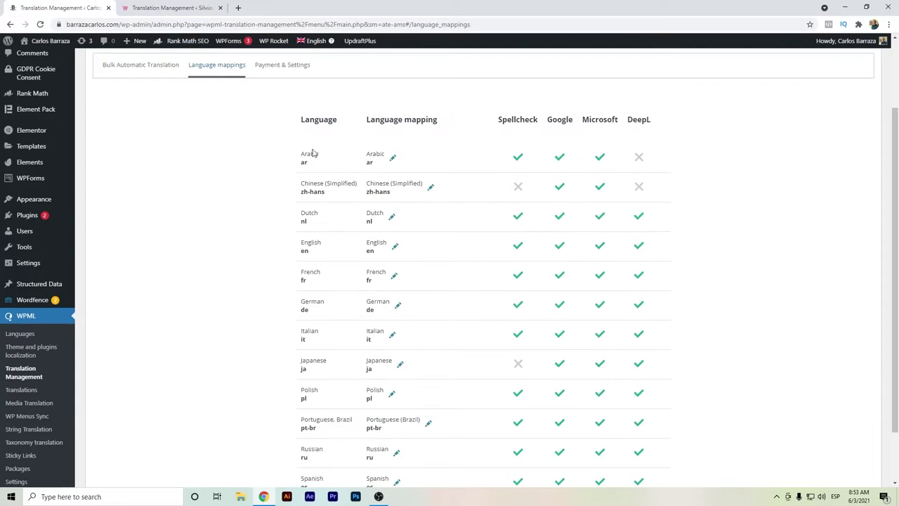
scroll(313, 191, "down", 2)
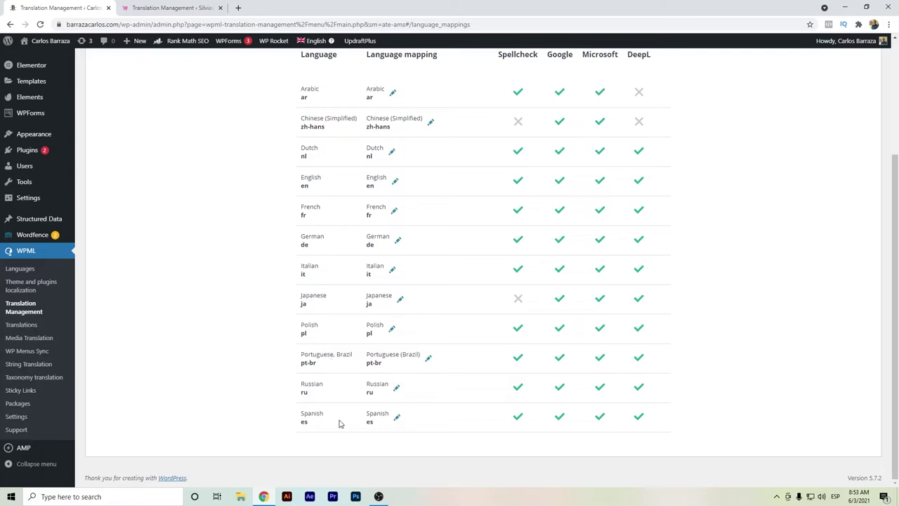
scroll(632, 148, "up", 1)
scroll(631, 153, "up", 1)
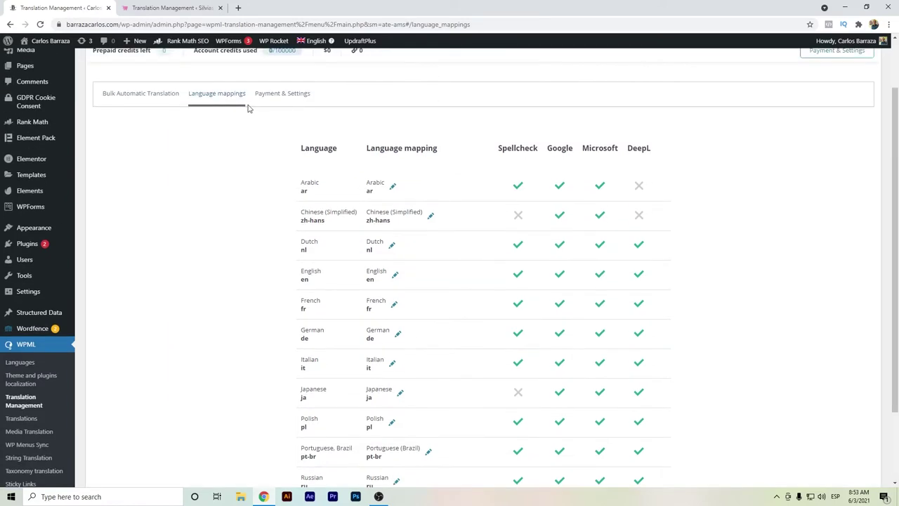
scroll(246, 105, "up", 1)
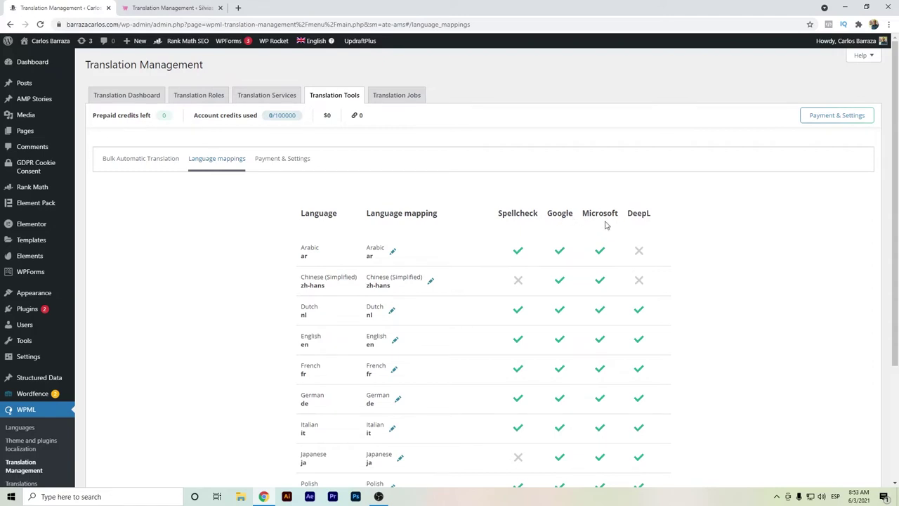
scroll(608, 222, "down", 3)
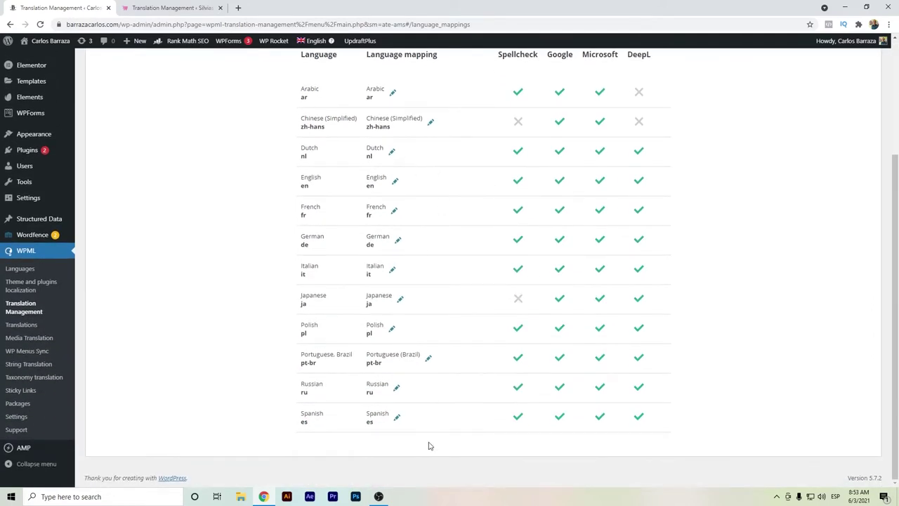
scroll(271, 316, "up", 3)
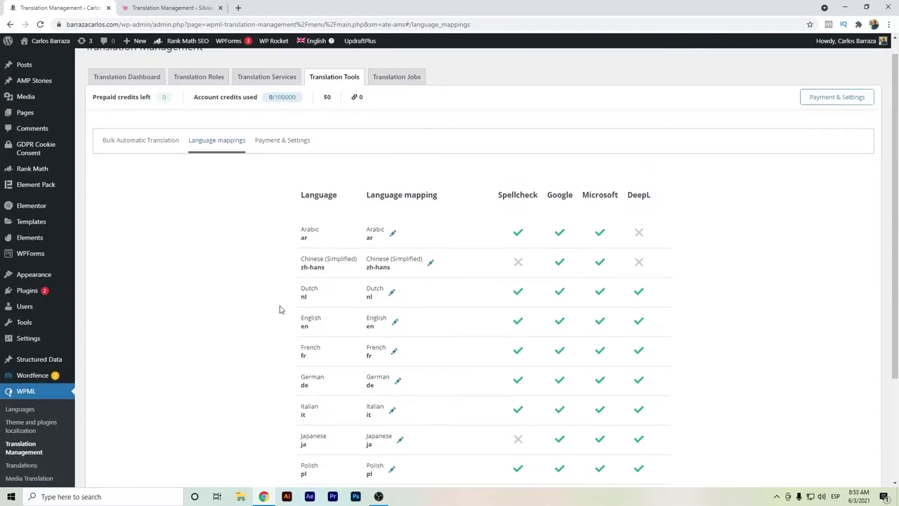
Step: Show Payment & Settings and expand Invoices, revealing the 100,000-credit $17 monthly plan since January 2021
left_click(282, 140)
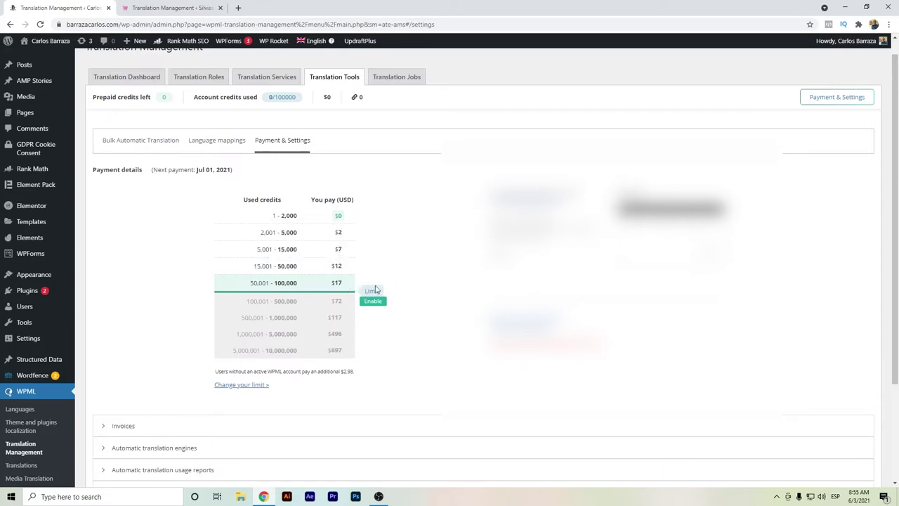
mouse_move(373, 291)
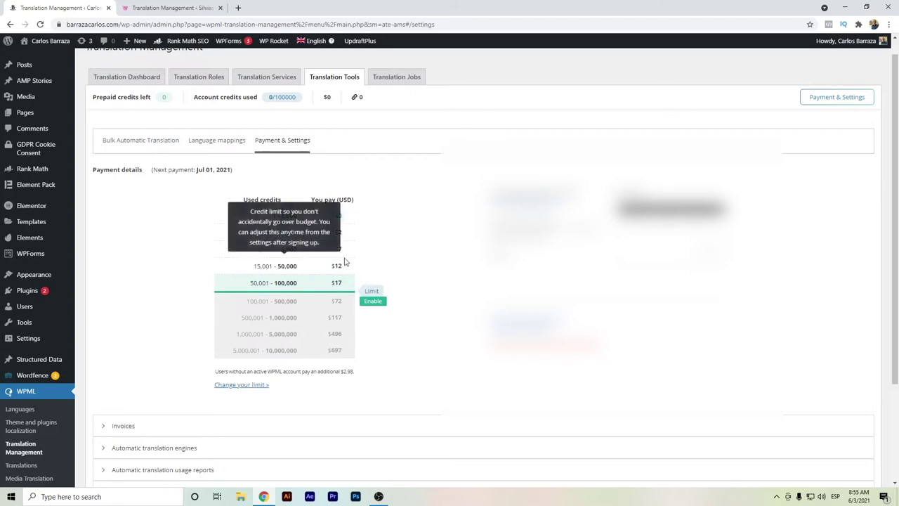
mouse_move(306, 285)
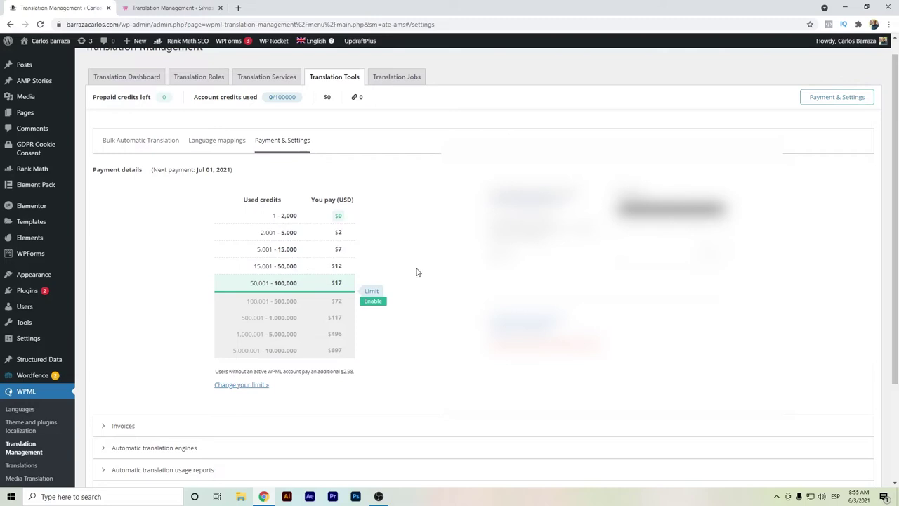
scroll(410, 283, "down", 1)
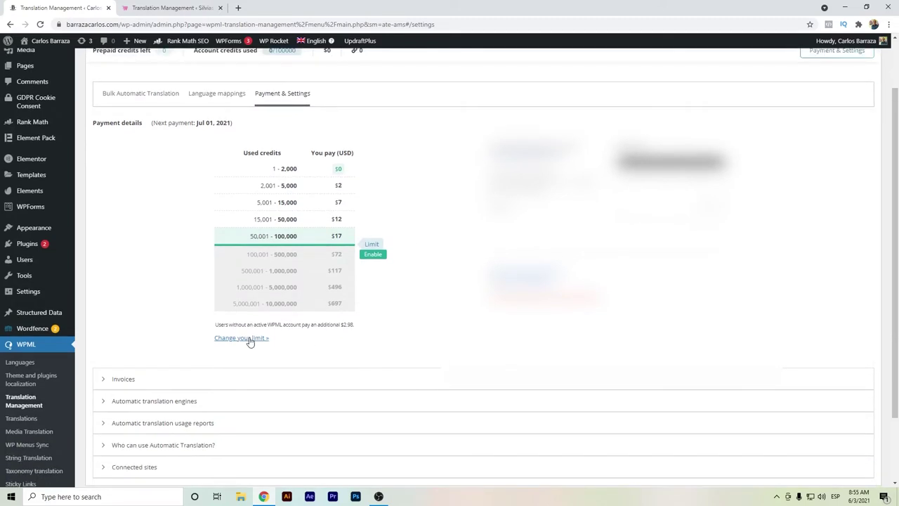
scroll(276, 338, "down", 1)
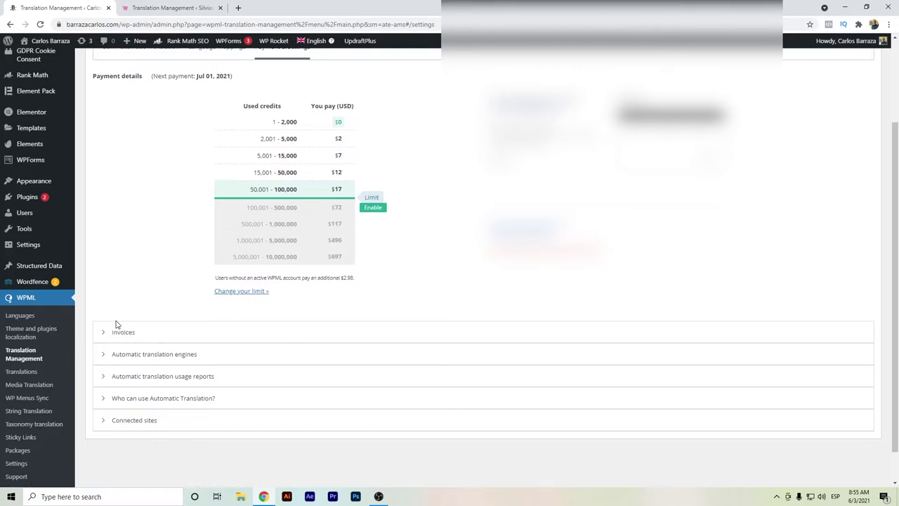
scroll(121, 309, "down", 1)
left_click(124, 294)
scroll(159, 276, "down", 2)
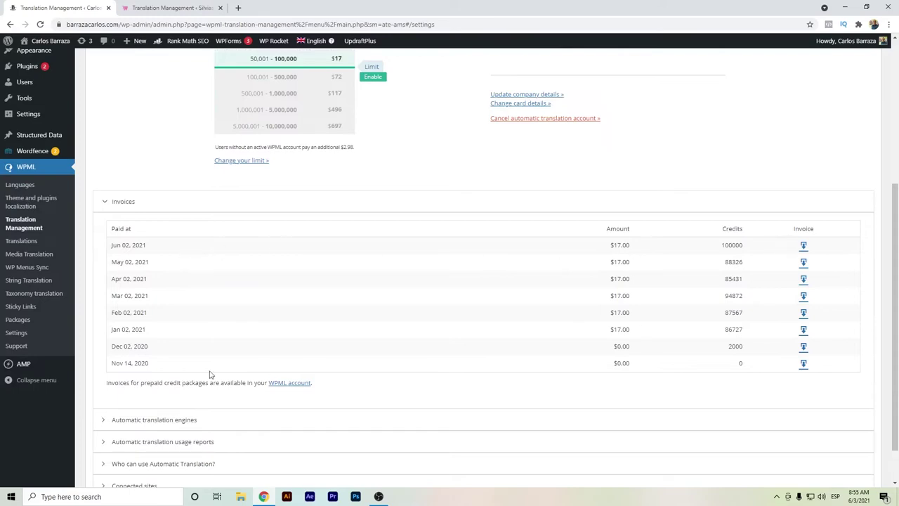
Step: In the Automatic translation engines list, switch Microsoft and Google off so DeepL ranks first
left_click(155, 420)
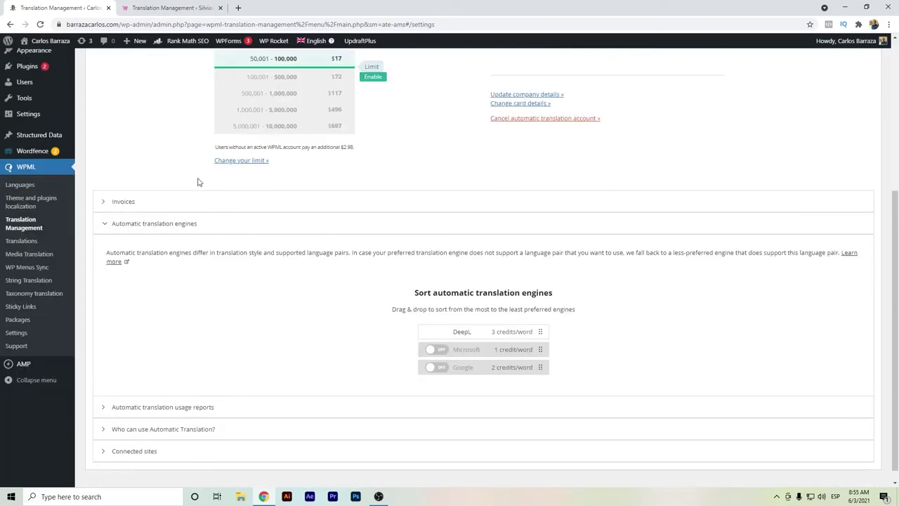
left_click(431, 351)
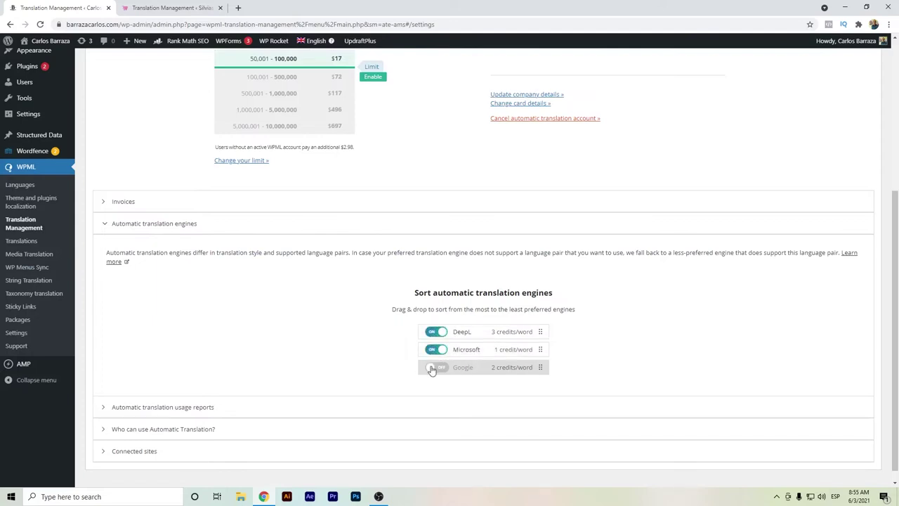
left_click(434, 367)
left_click_drag(476, 336, 471, 373)
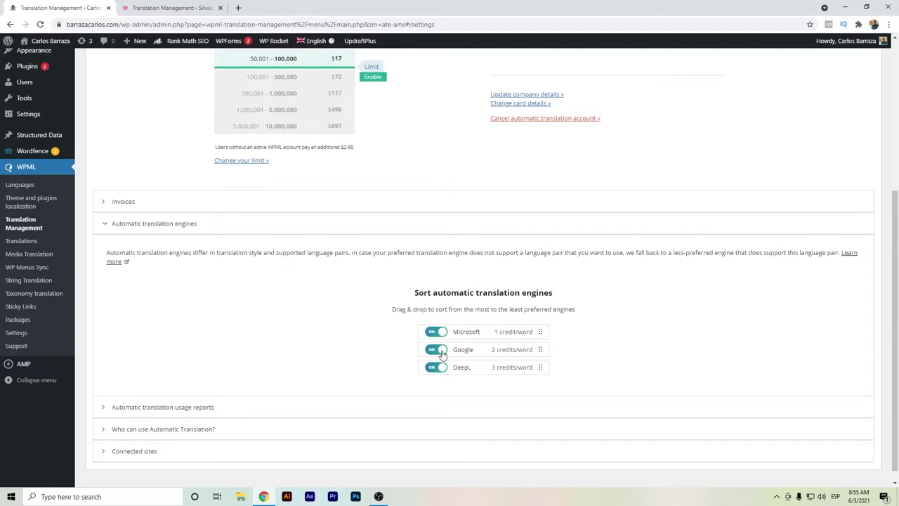
left_click(437, 350)
left_click(436, 333)
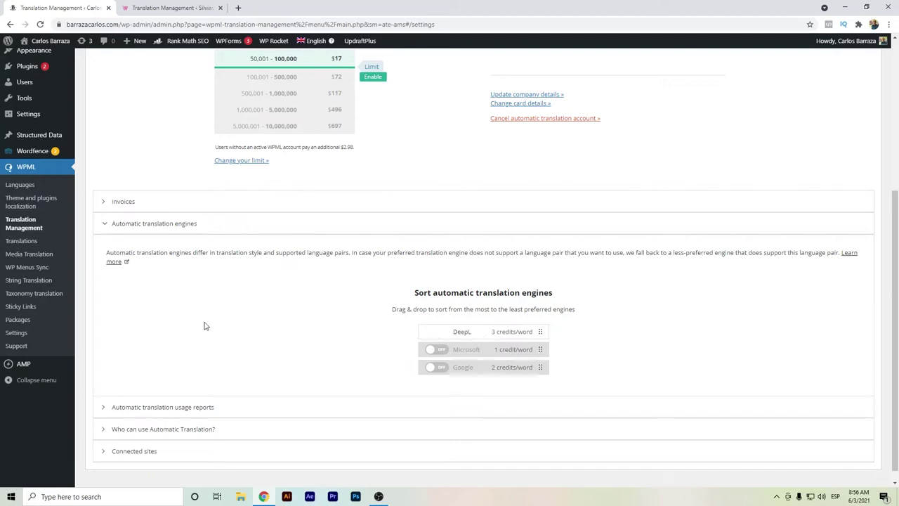
Step: From the Posts list, start the Italian translation of 'Entrepreneur vs Intrapreneur'
scroll(190, 337, "up", 4)
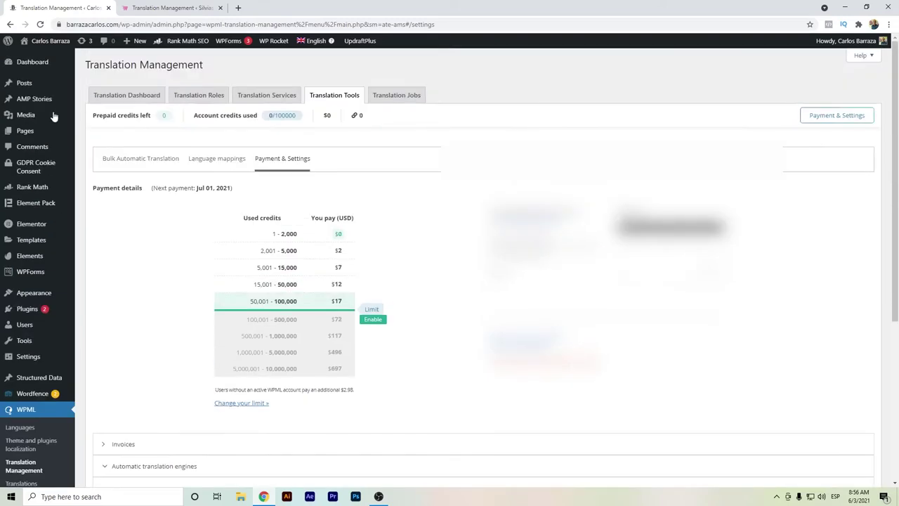
left_click(42, 89)
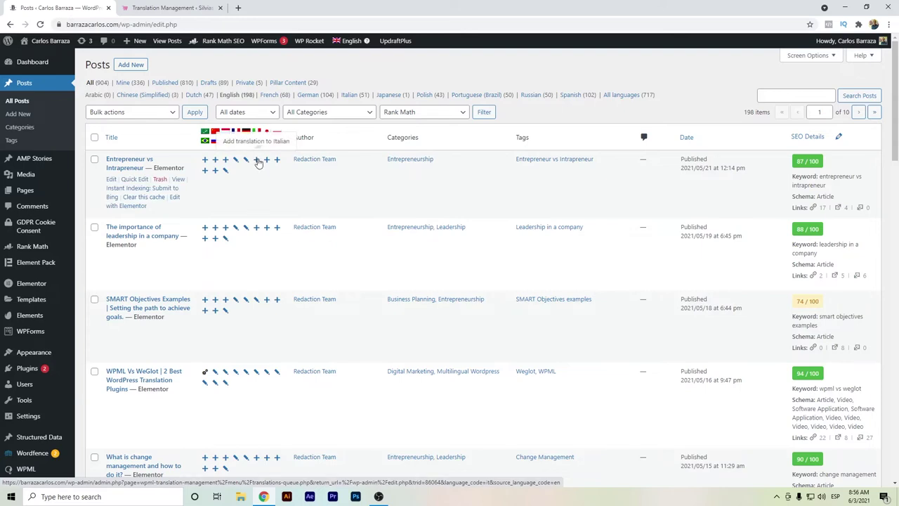
left_click(258, 161)
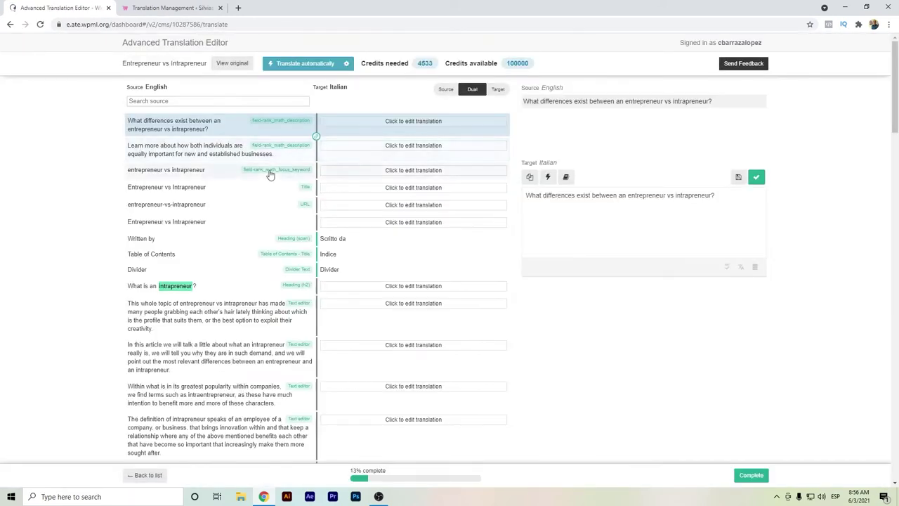
Step: Save the Italian translations of the focus keyword, Title and URL rows
mouse_move(407, 64)
left_click(373, 174)
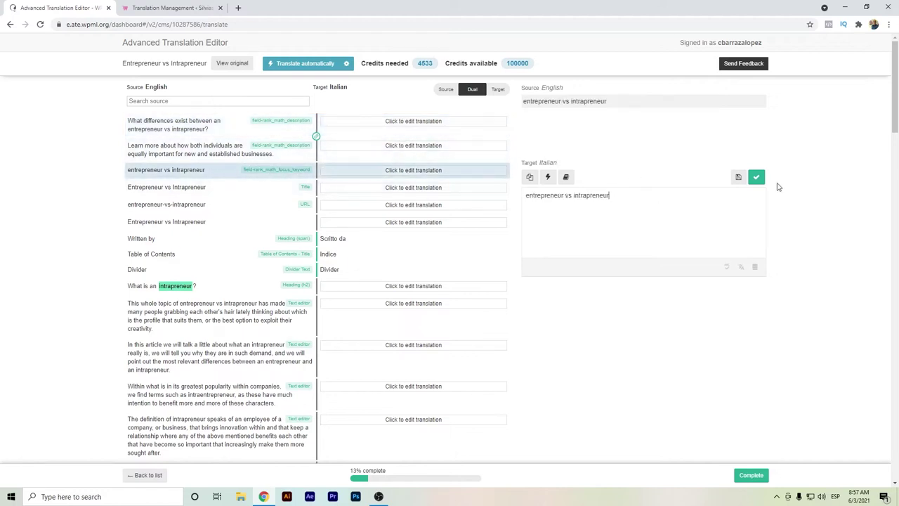
left_click(756, 179)
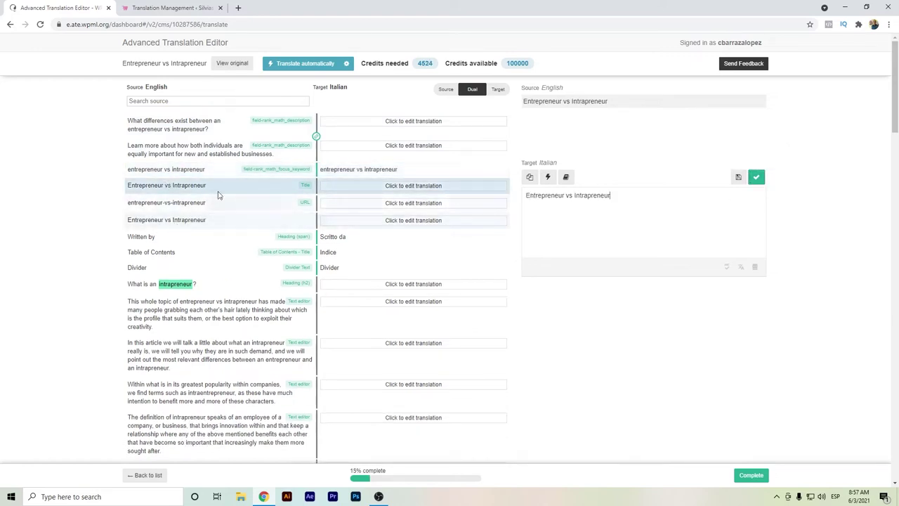
left_click(757, 178)
left_click(757, 177)
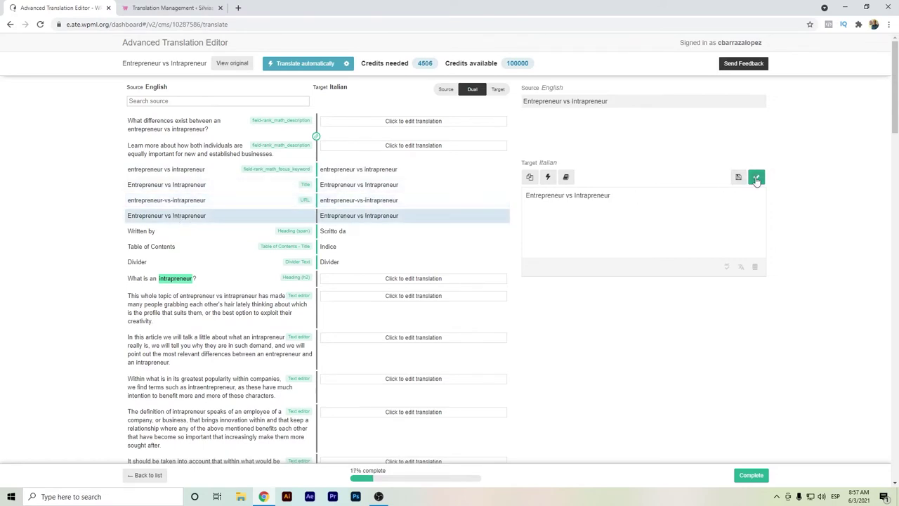
left_click(757, 178)
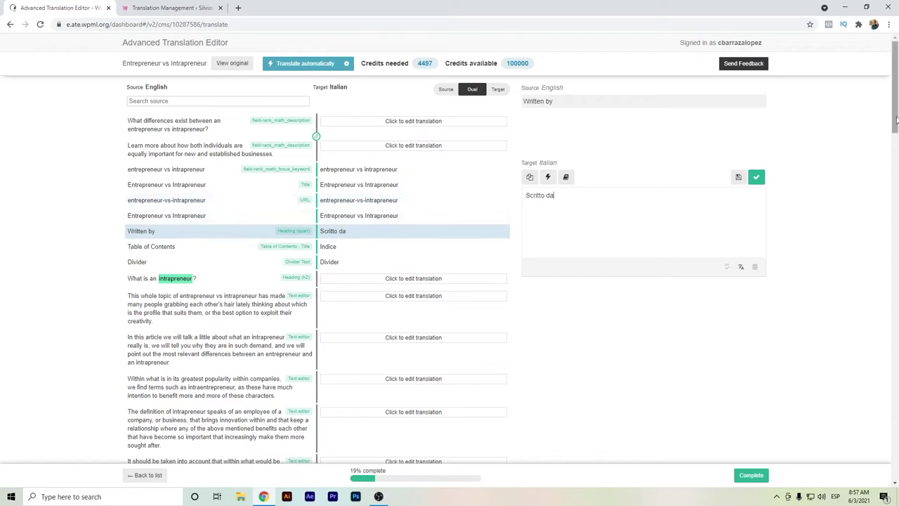
Step: Save the image Title and Caption rows, bringing progress to 23%
left_click_drag(897, 120, 897, 236)
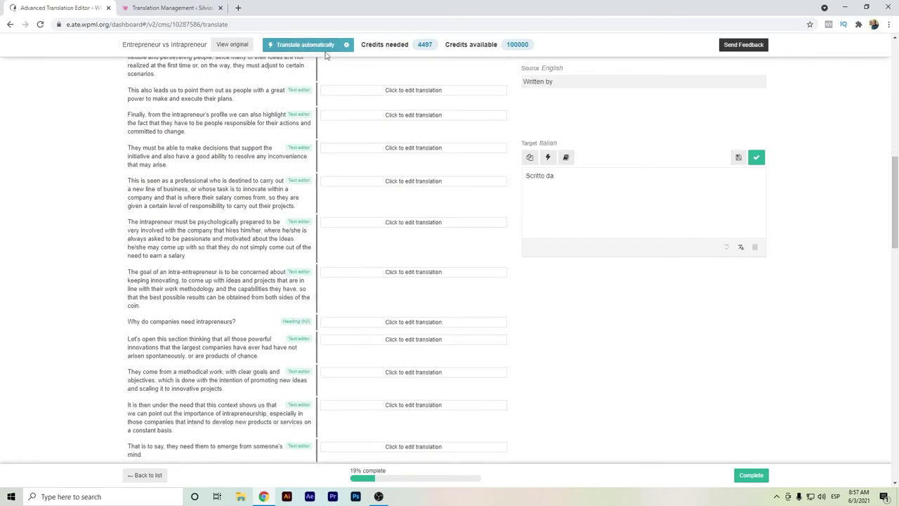
scroll(412, 366, "down", 4)
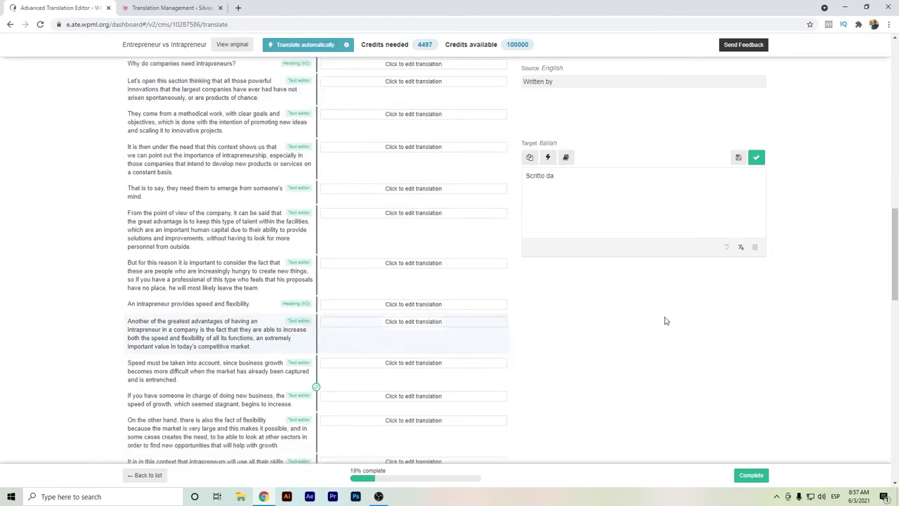
scroll(666, 322, "down", 15)
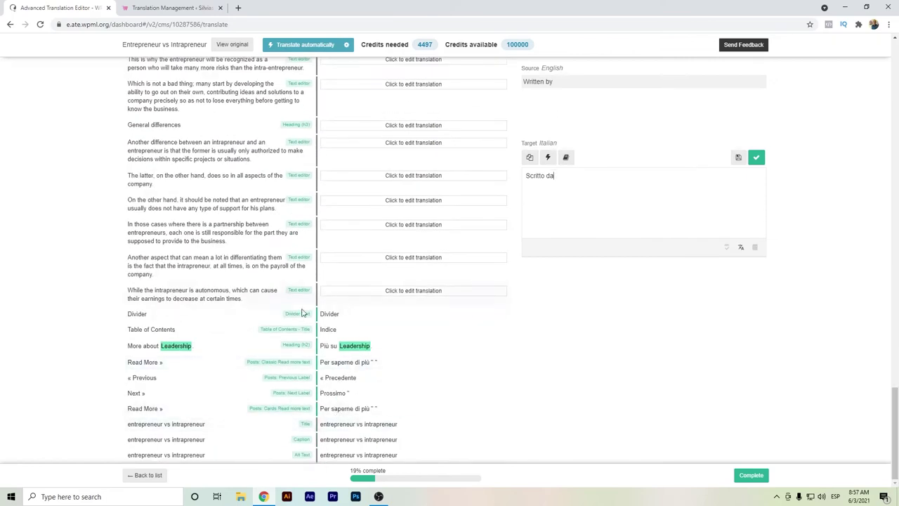
left_click(354, 424)
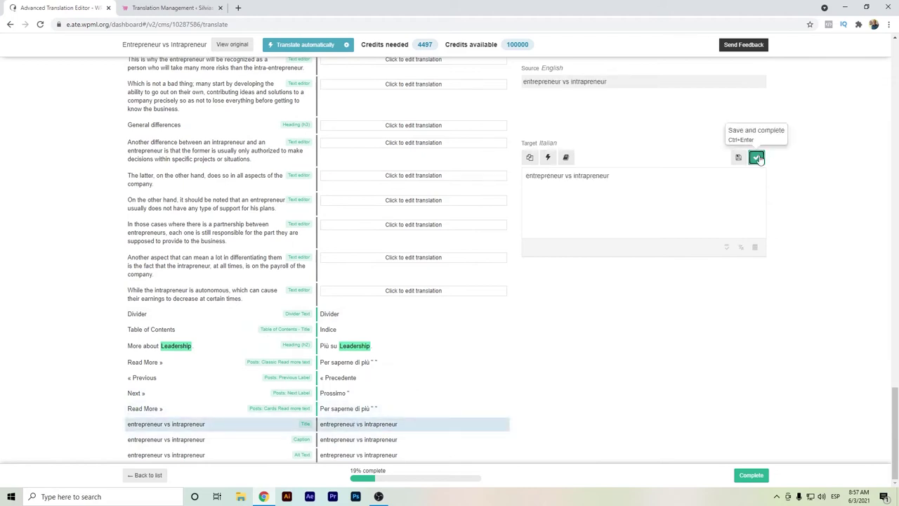
left_click(756, 158)
left_click(756, 157)
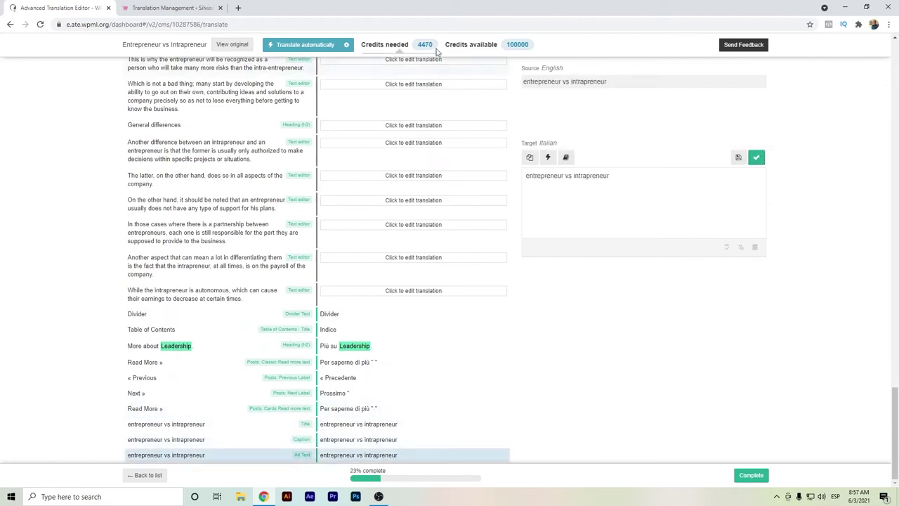
Step: Send the paragraph beginning 'This whole topic' to DeepL with Ctrl+C
left_click_drag(896, 397, 897, 74)
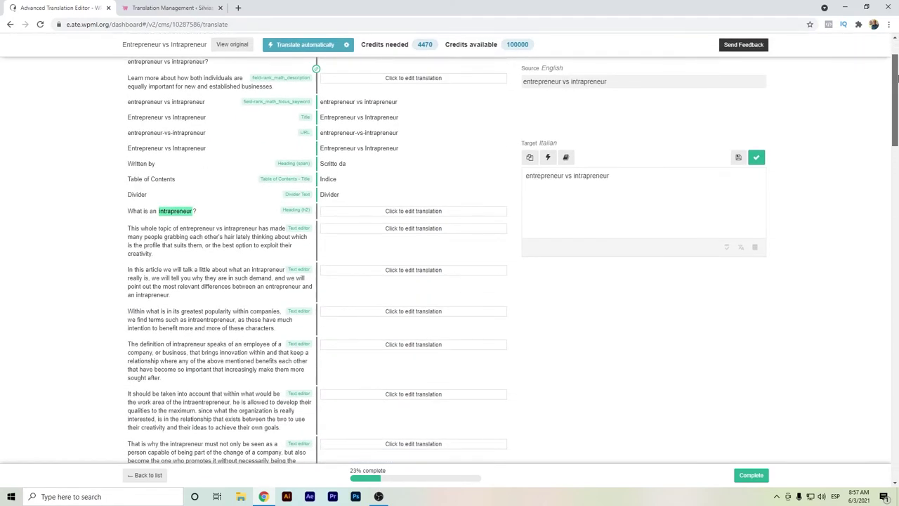
mouse_move(372, 42)
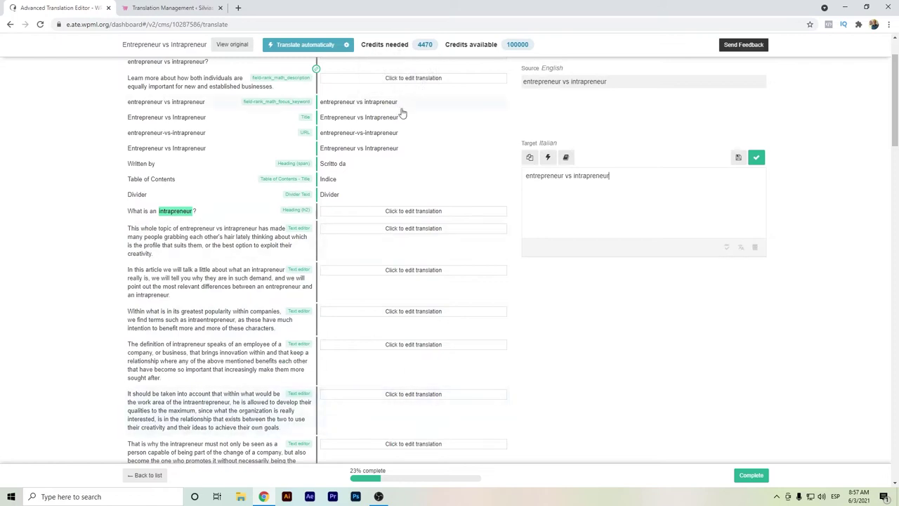
left_click(413, 229)
key("ctrl+a")
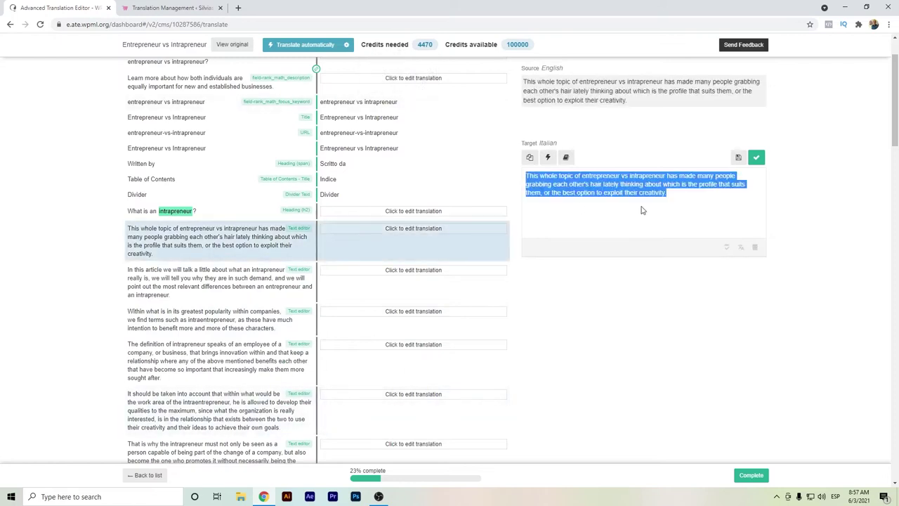
key("ctrl+c")
key("ctrl+c")
Step: Set DeepL's output language to Italian, then enlarge and move its window left
left_click(179, 209)
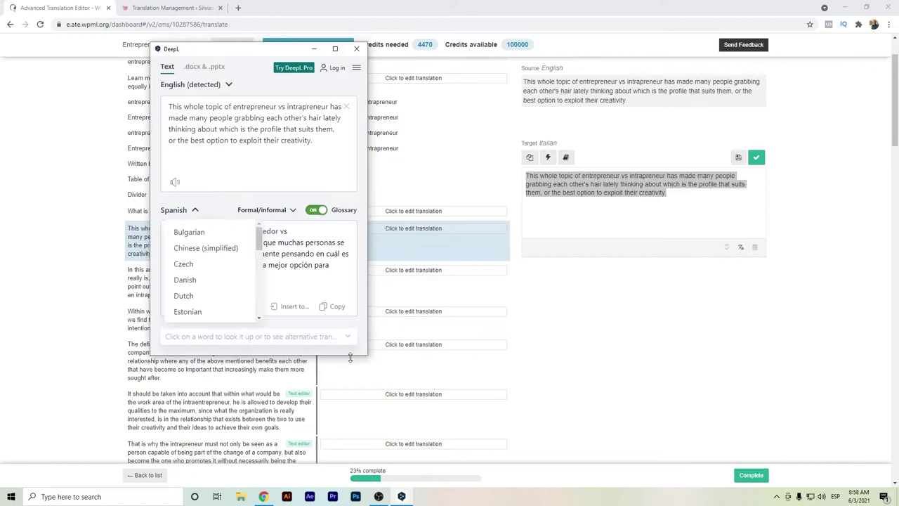
scroll(225, 281, "down", 2)
scroll(225, 282, "down", 3)
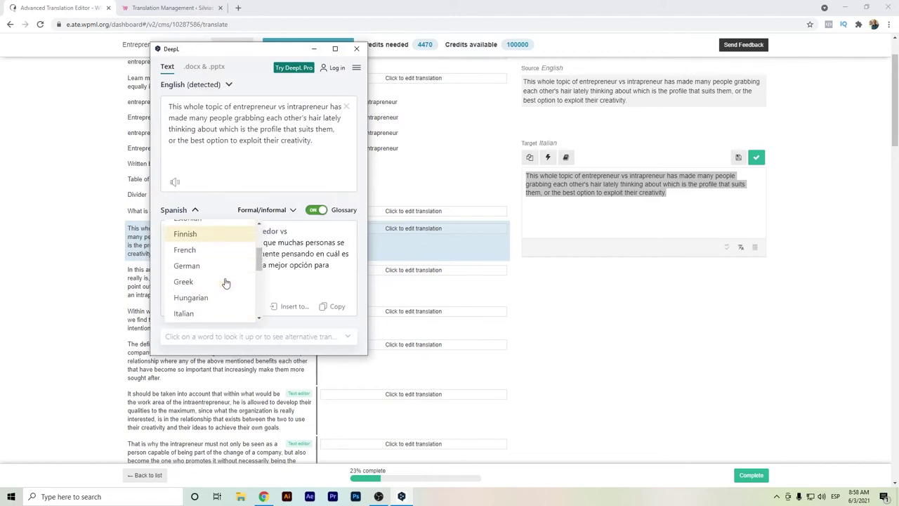
left_click(218, 274)
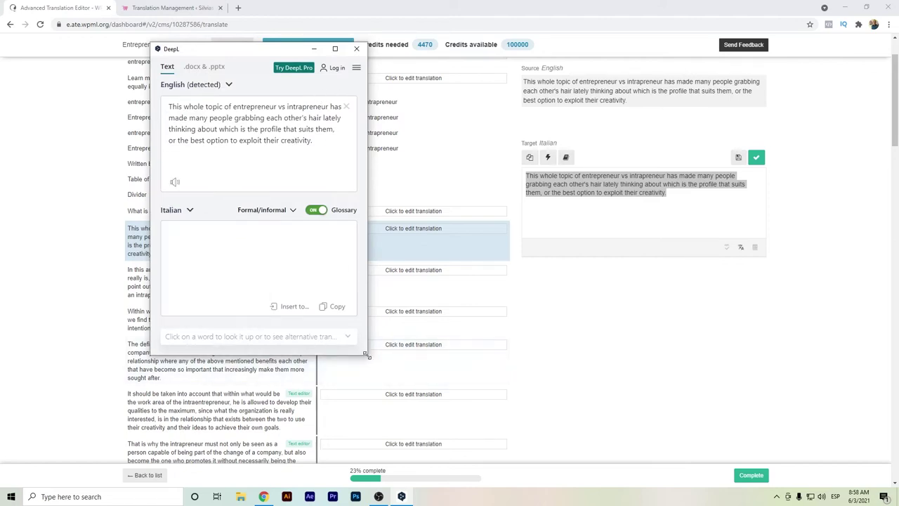
left_click_drag(368, 355, 653, 411)
left_click_drag(490, 55, 354, 78)
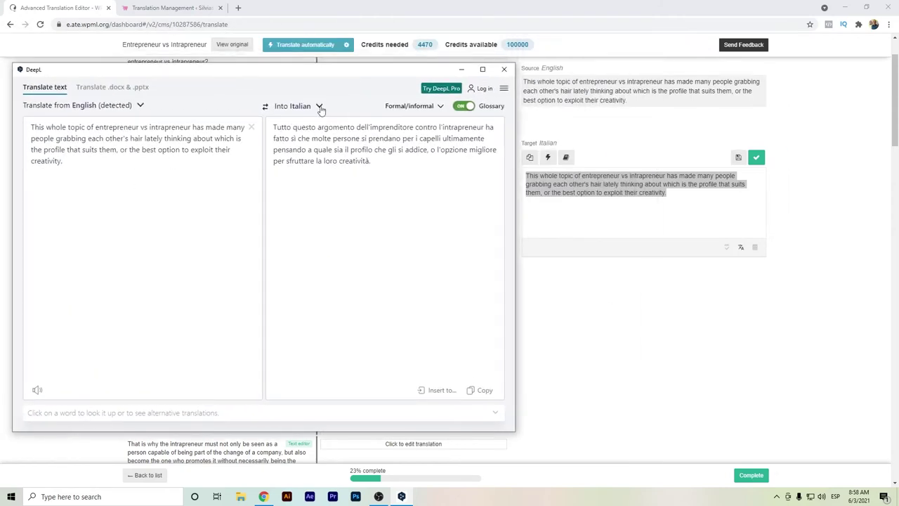
Step: Auto-translate the paragraph in the editor and select both Italian versions to compare
left_click(664, 201)
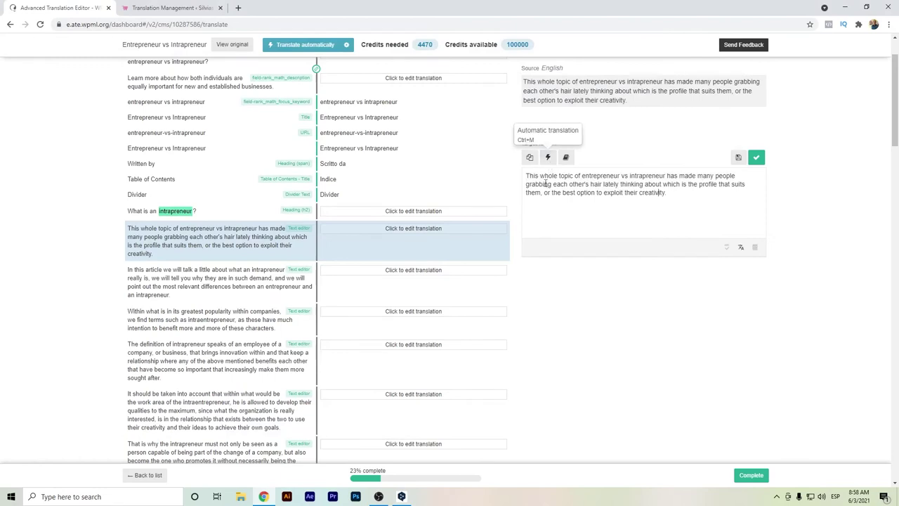
left_click(548, 157)
left_click(548, 158)
left_click(402, 496)
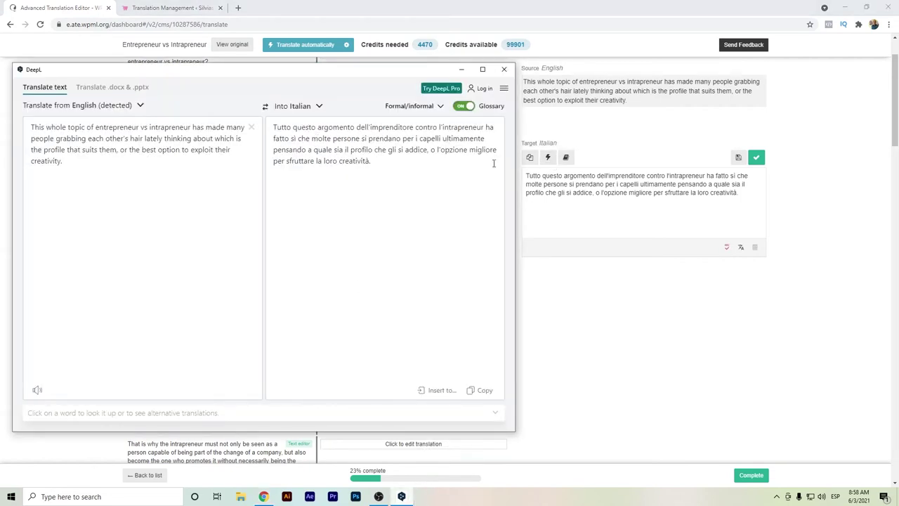
triple_click(384, 161)
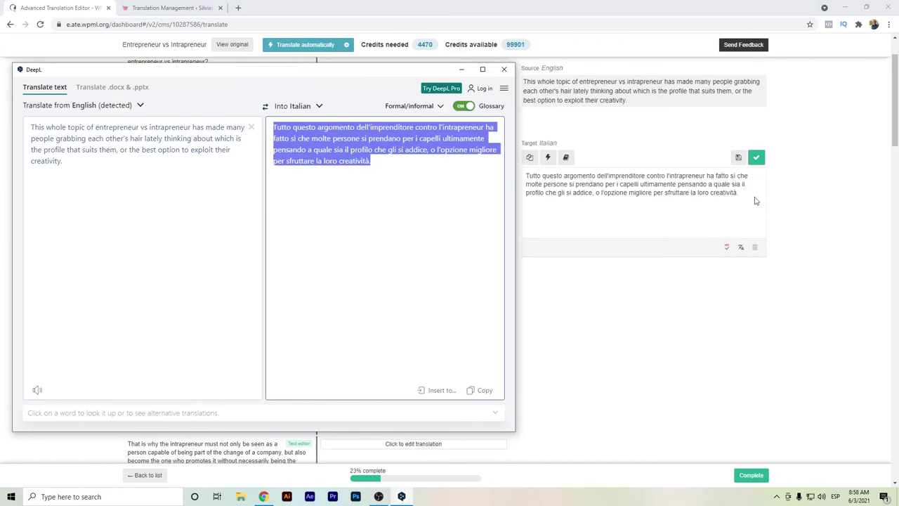
left_click_drag(746, 194, 525, 175)
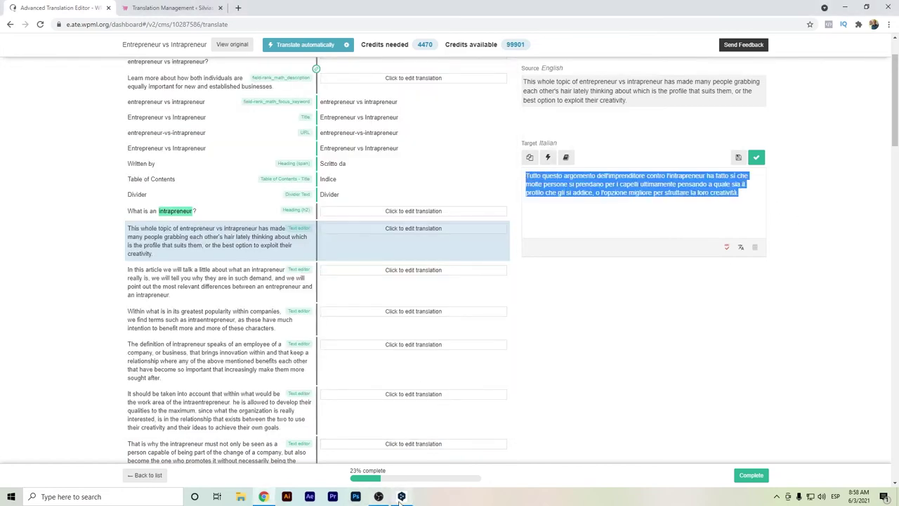
Step: Open the DeepL website in a new browser tab
left_click(238, 7)
type("deepl")
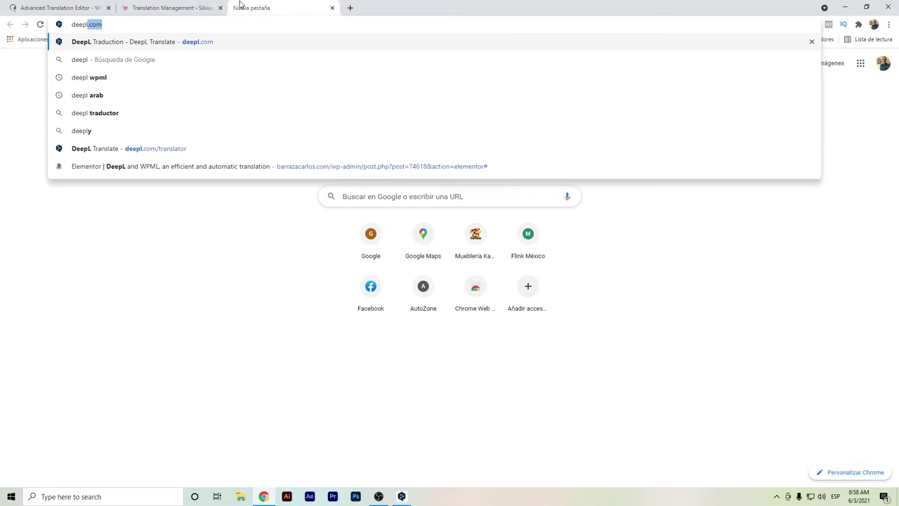
key("Return")
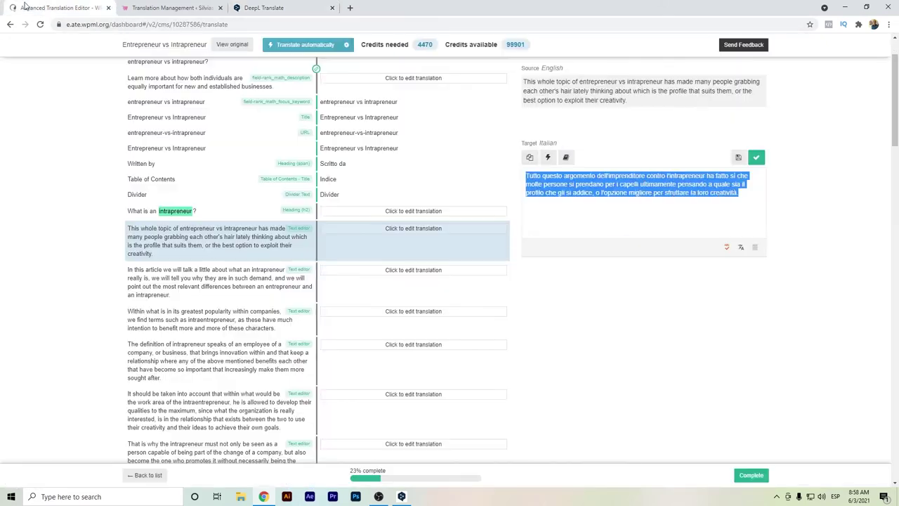
Step: Save the opening paragraph's Italian translation, then insert and save DeepL's version of the next
left_click(49, 8)
left_click(400, 497)
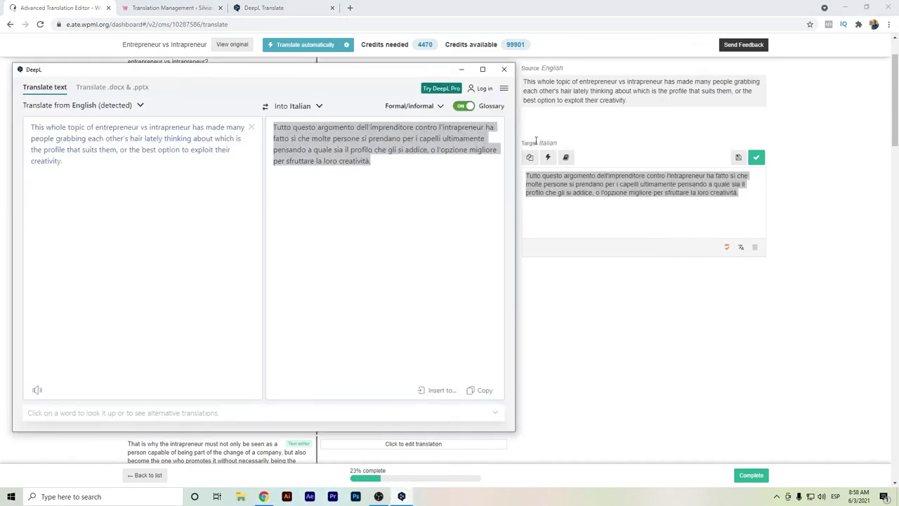
left_click(626, 207)
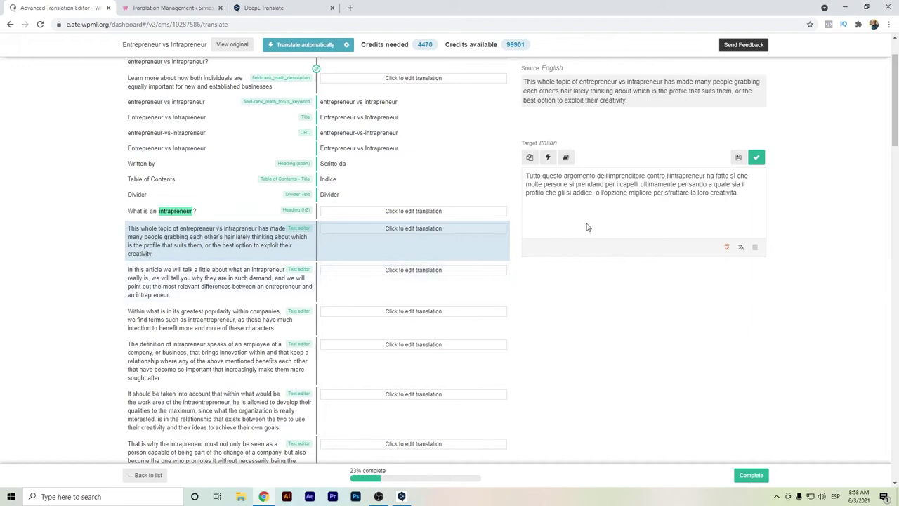
left_click(756, 157)
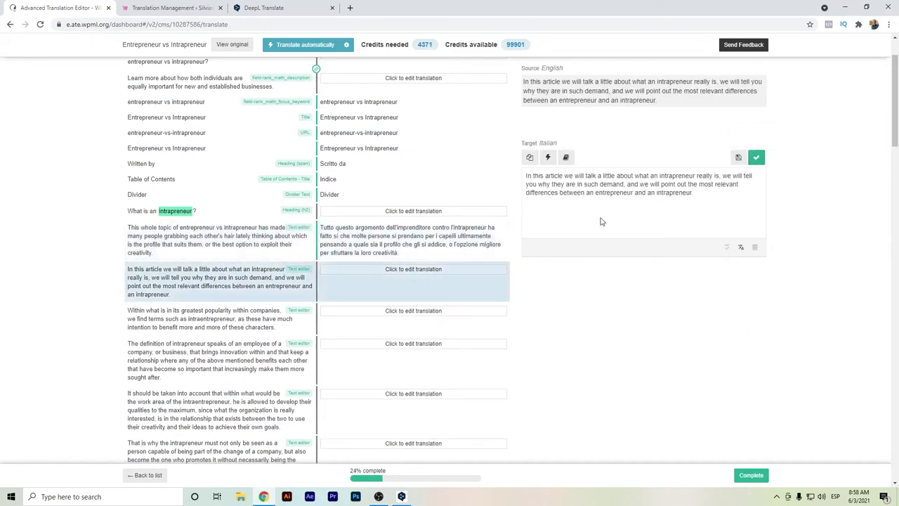
key("ctrl+a")
key("ctrl+c")
key("ctrl+c")
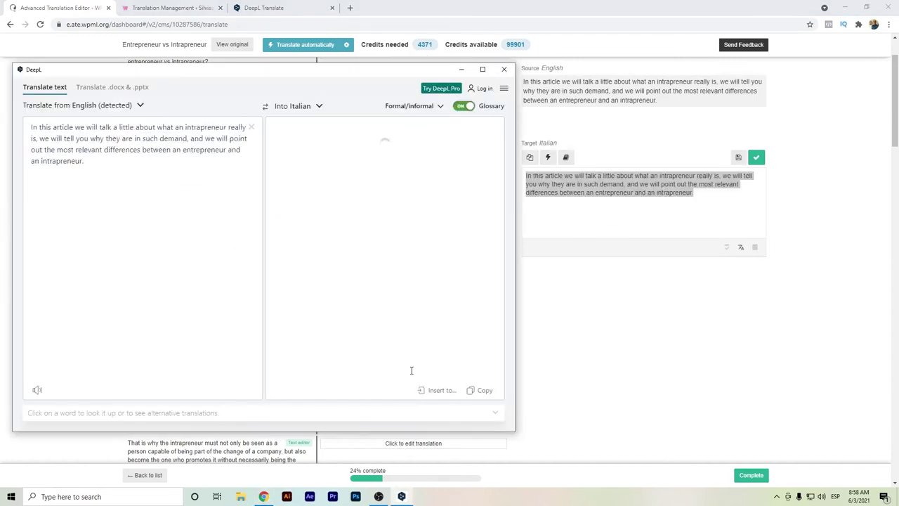
left_click(438, 391)
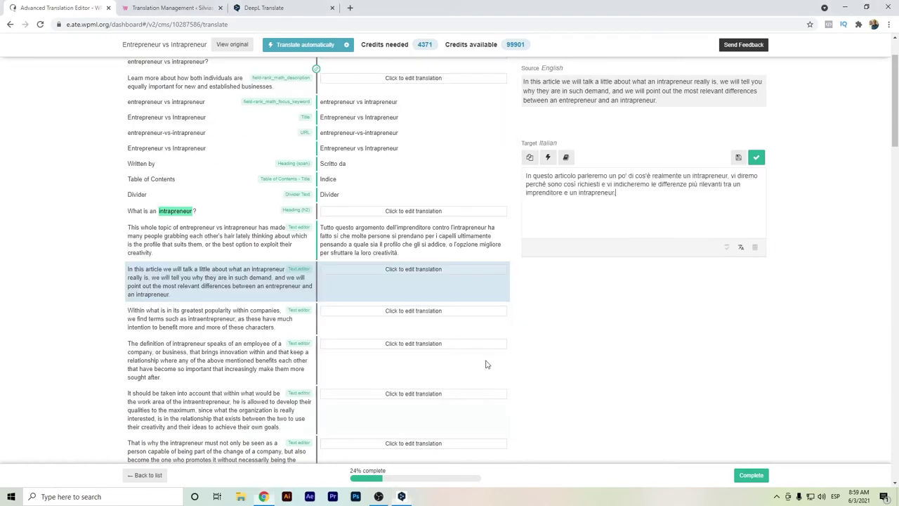
left_click(756, 157)
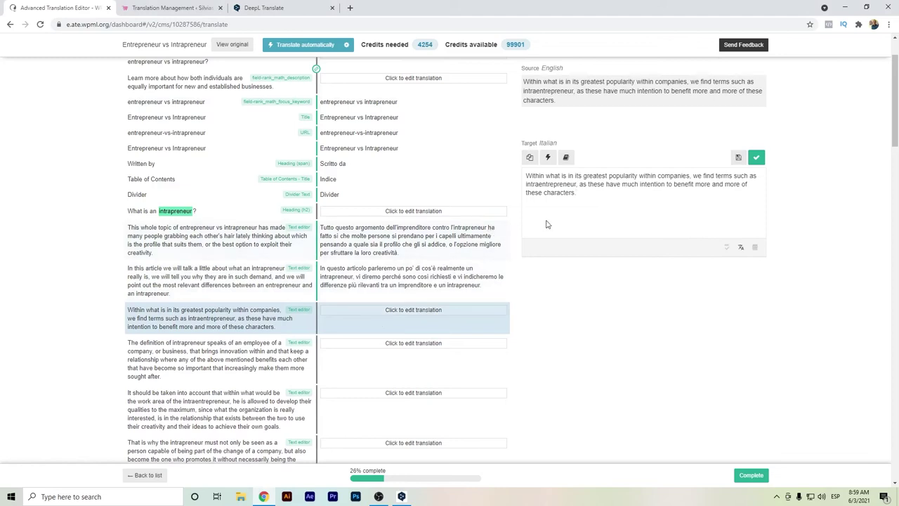
Step: Insert and save DeepL's Italian translations for two more paragraphs, reaching 28% complete
key("ctrl+a")
key("ctrl+c")
key("ctrl+c")
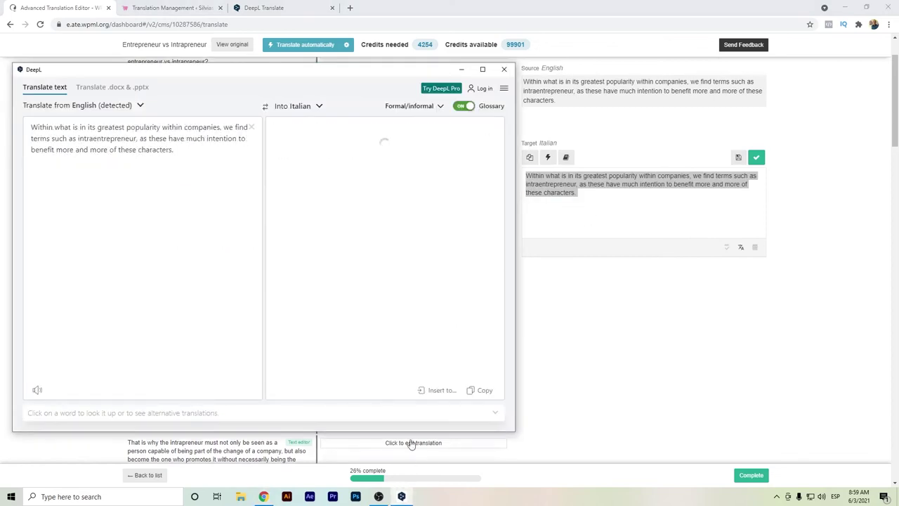
left_click(442, 391)
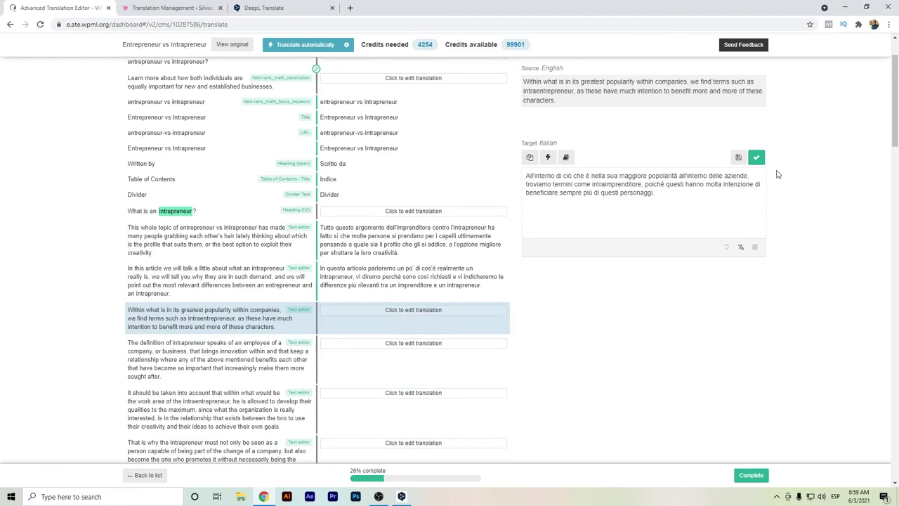
left_click(757, 156)
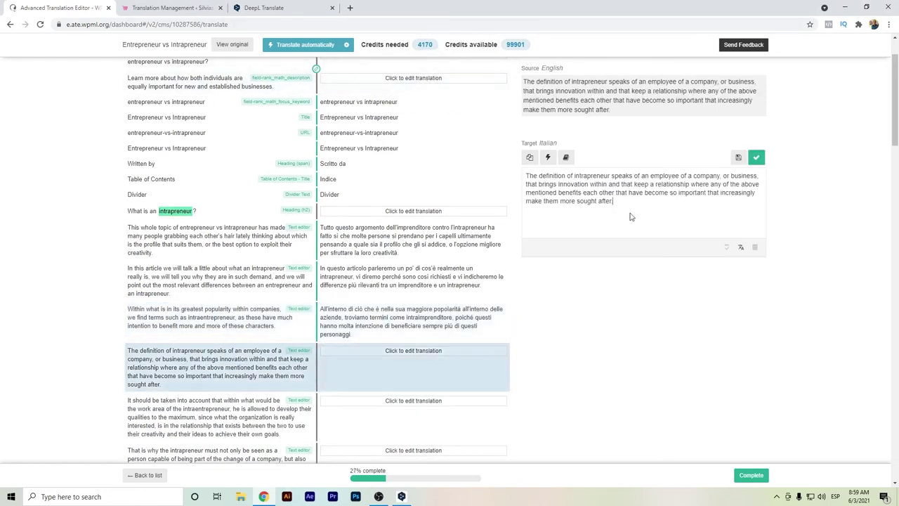
key("ctrl+a")
key("ctrl+c")
key("ctrl+c")
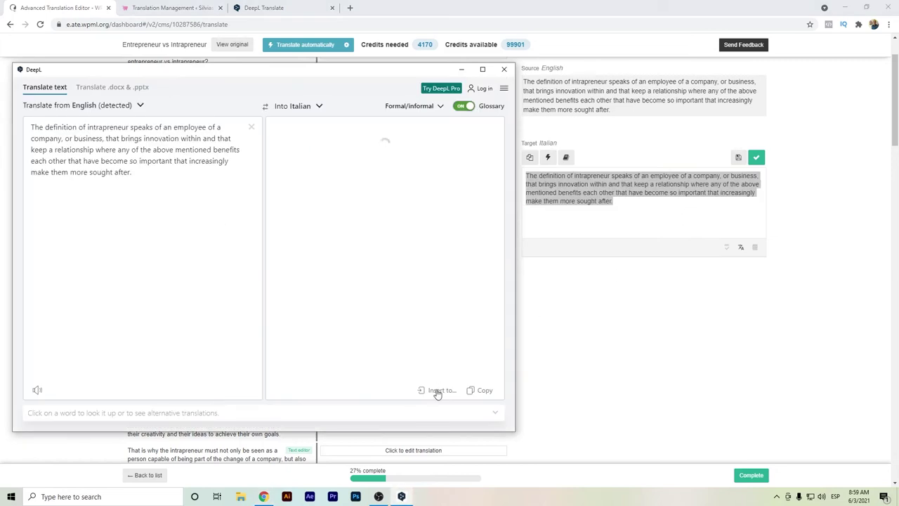
left_click(437, 392)
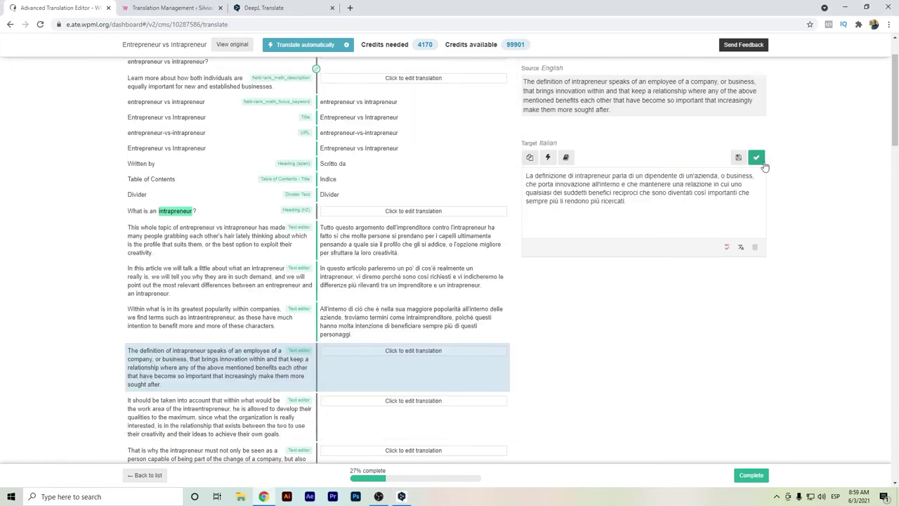
left_click(757, 159)
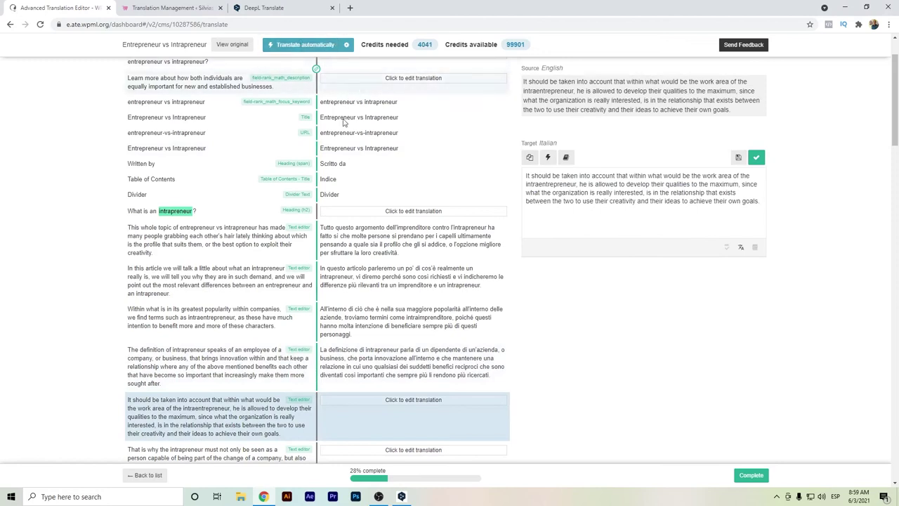
Step: Run Translate automatically to fill all remaining rows: 100% complete, 0 credits needed
scroll(415, 172, "up", 2)
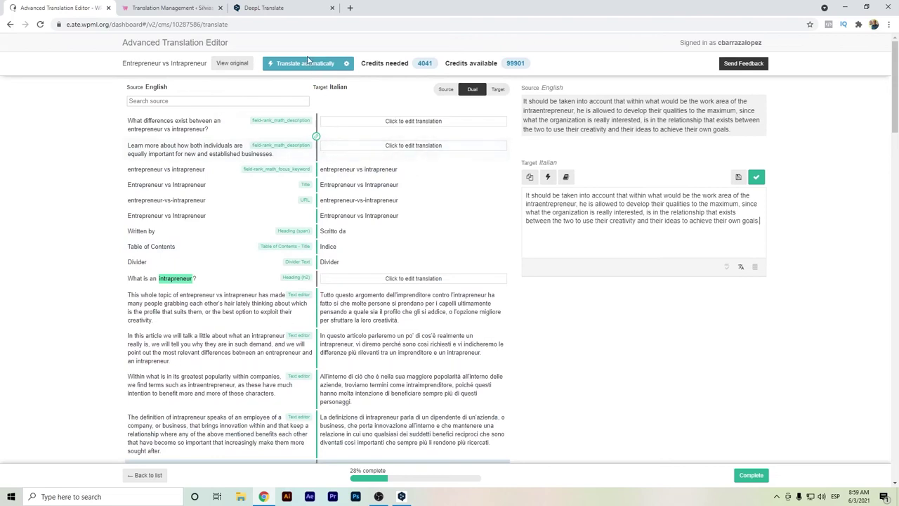
left_click(306, 64)
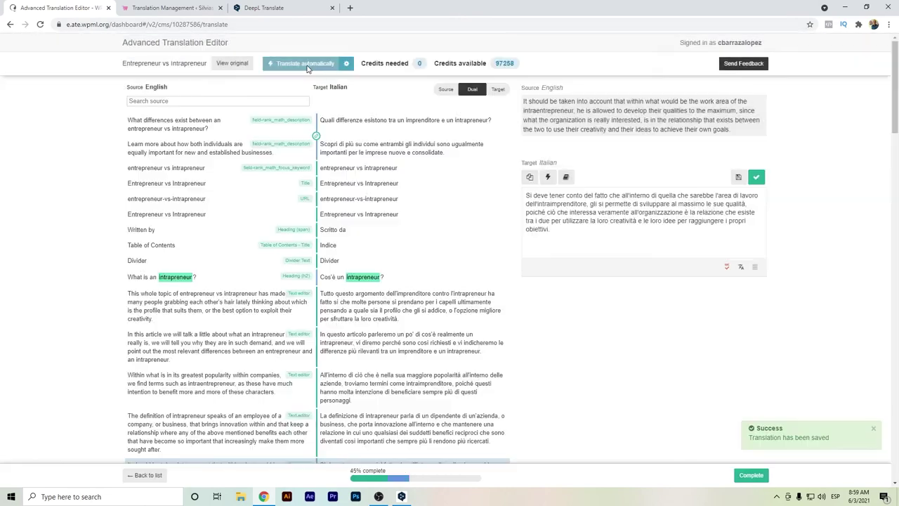
mouse_move(500, 64)
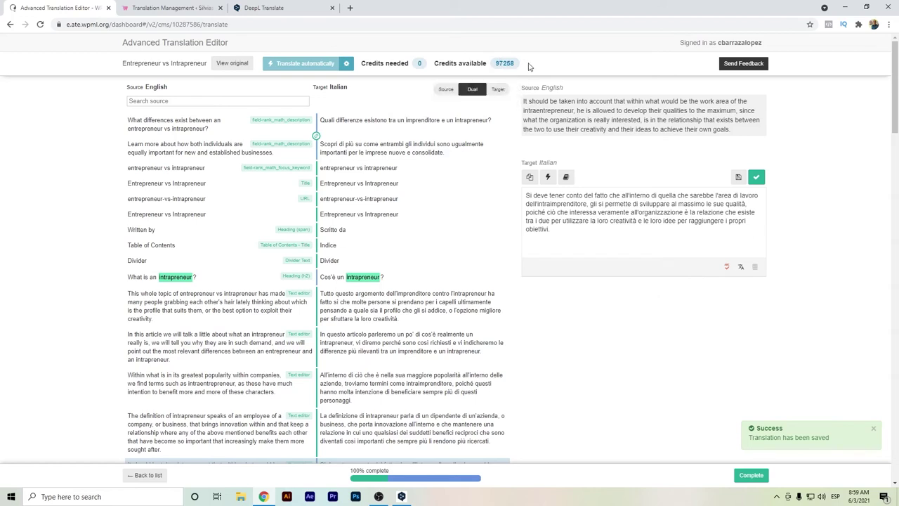
scroll(472, 332, "down", 2)
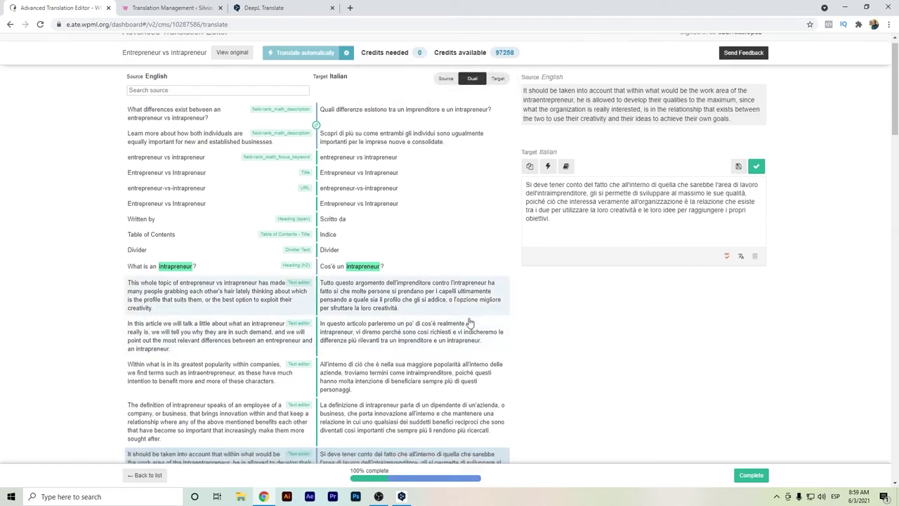
scroll(482, 280, "down", 5)
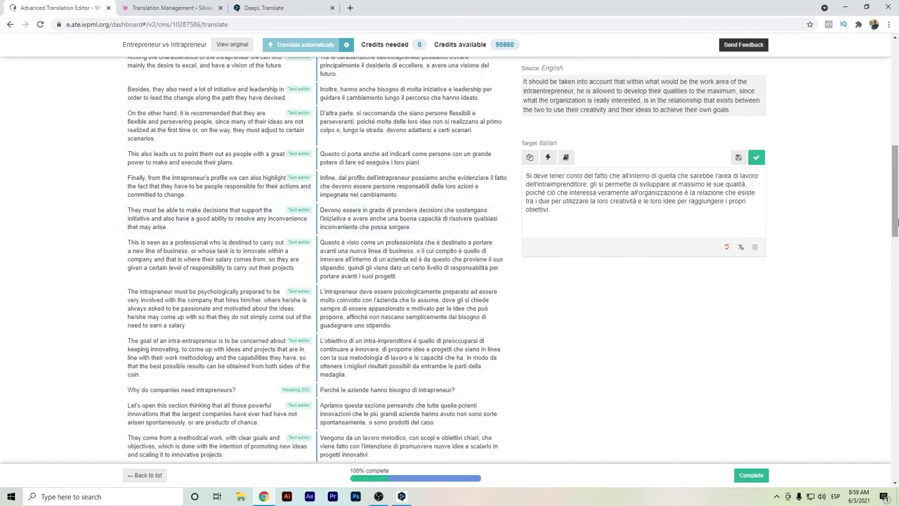
left_click_drag(896, 225, 896, 467)
scroll(867, 147, "up", 20)
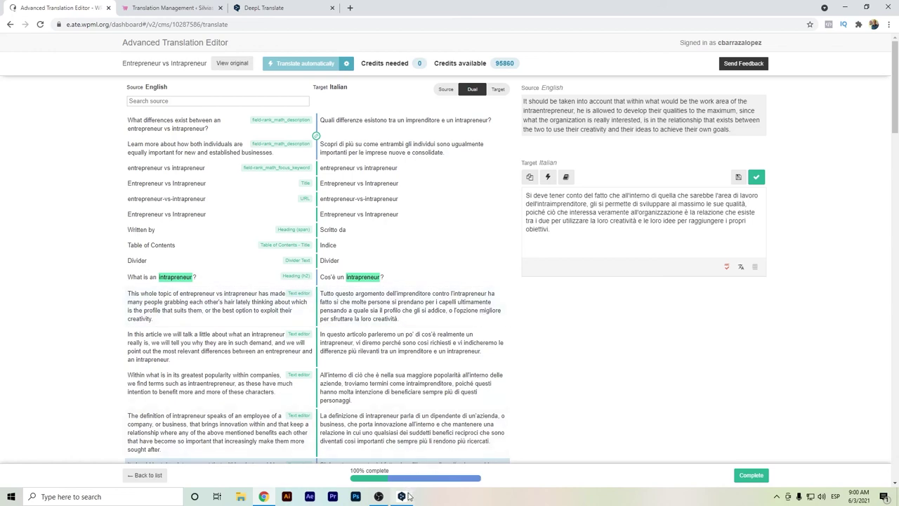
mouse_move(408, 497)
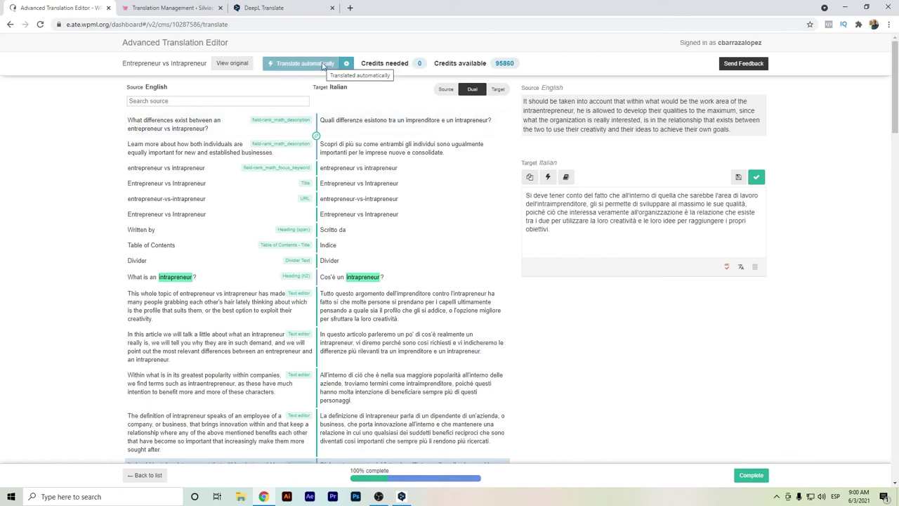
Step: Complete the Italian job and open WPML Translation Management to review the pages' language status
left_click(751, 476)
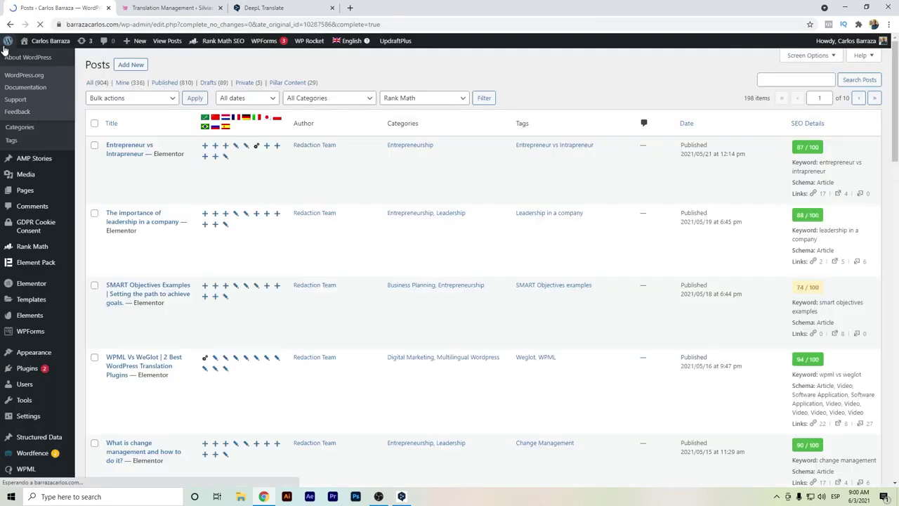
mouse_move(12, 227)
scroll(12, 231, "down", 3)
mouse_move(18, 444)
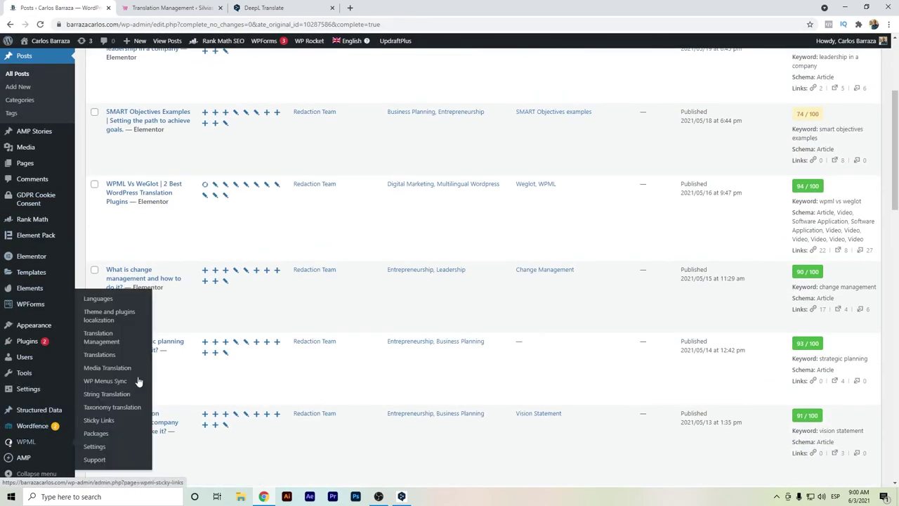
left_click(107, 338)
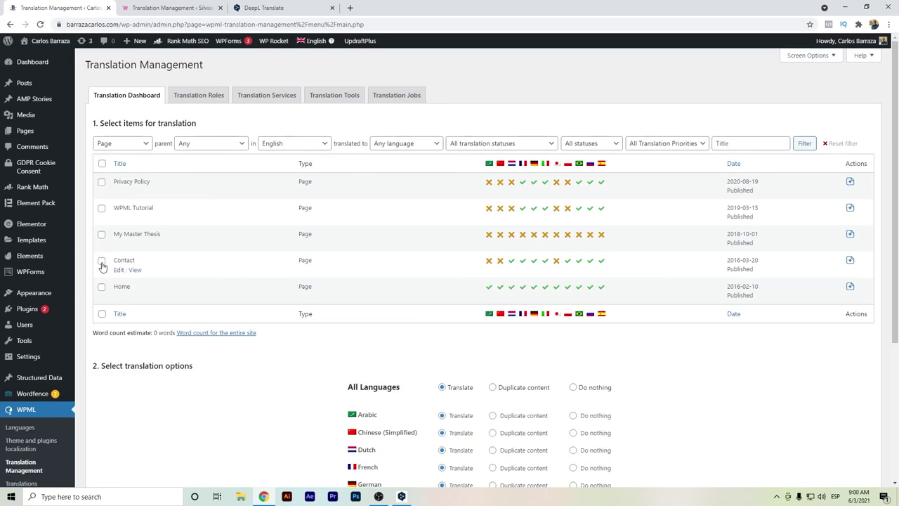
scroll(102, 265, "down", 3)
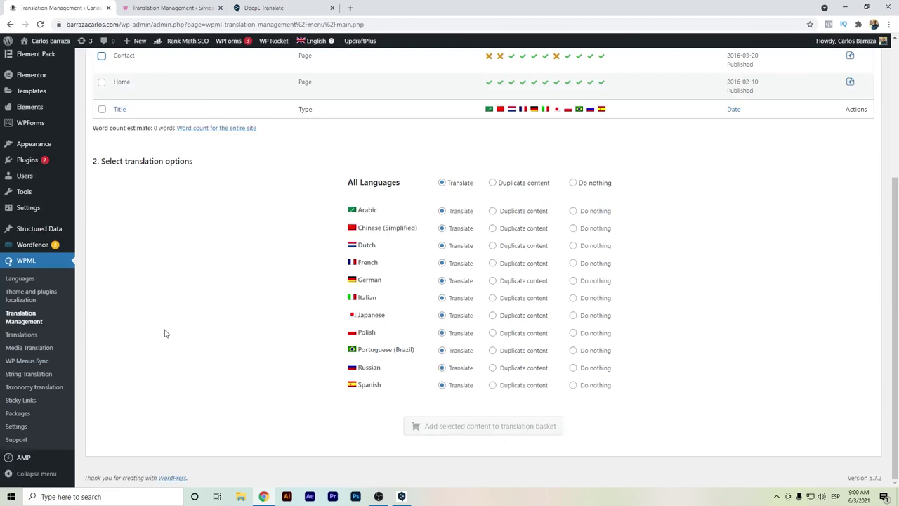
scroll(169, 334, "up", 3)
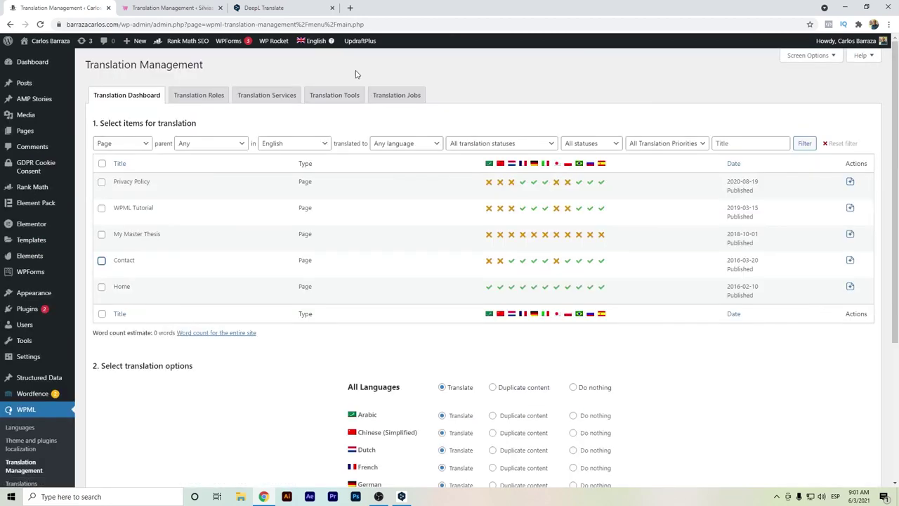